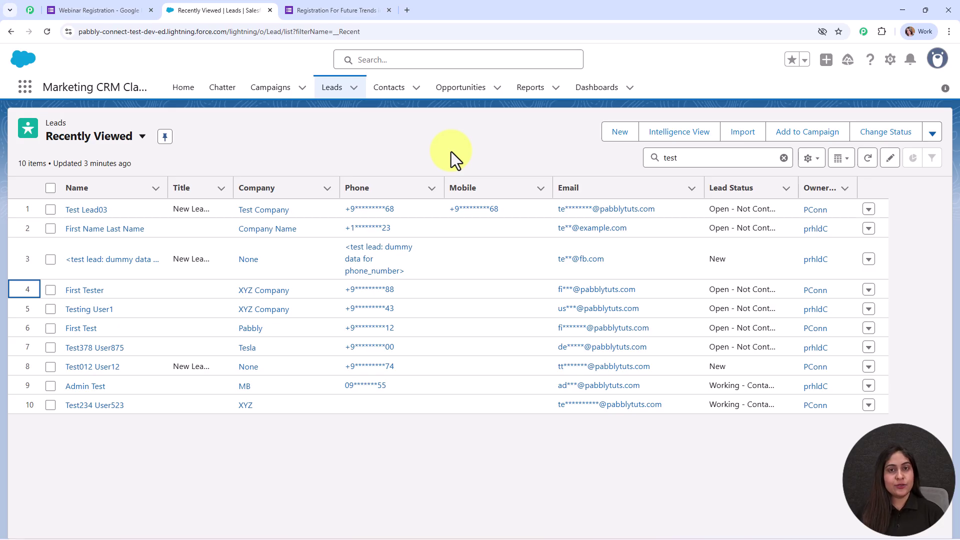
Step: Submit the completed webinar registration form, then return to the Salesforce Leads tab
left_click(322, 3)
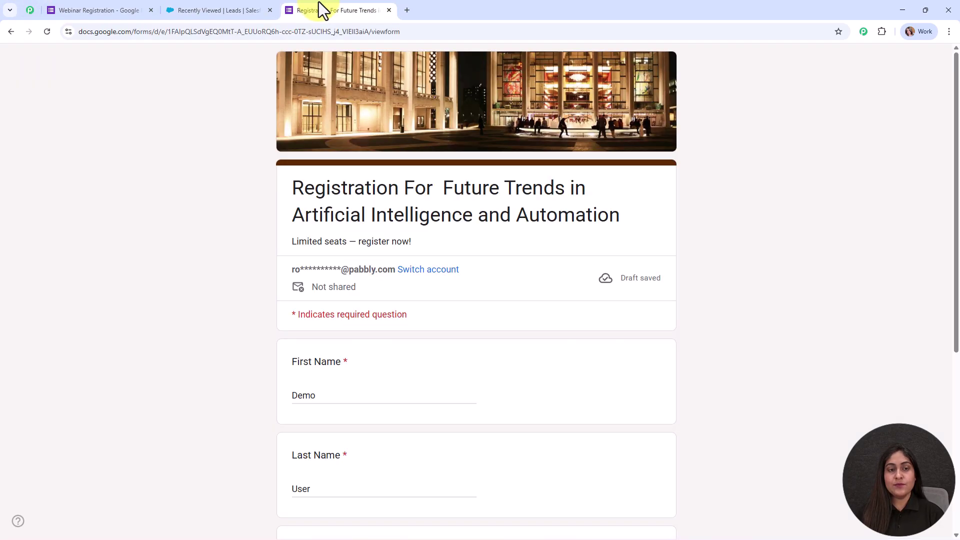
scroll(710, 243, "down", 3)
scroll(709, 238, "down", 1)
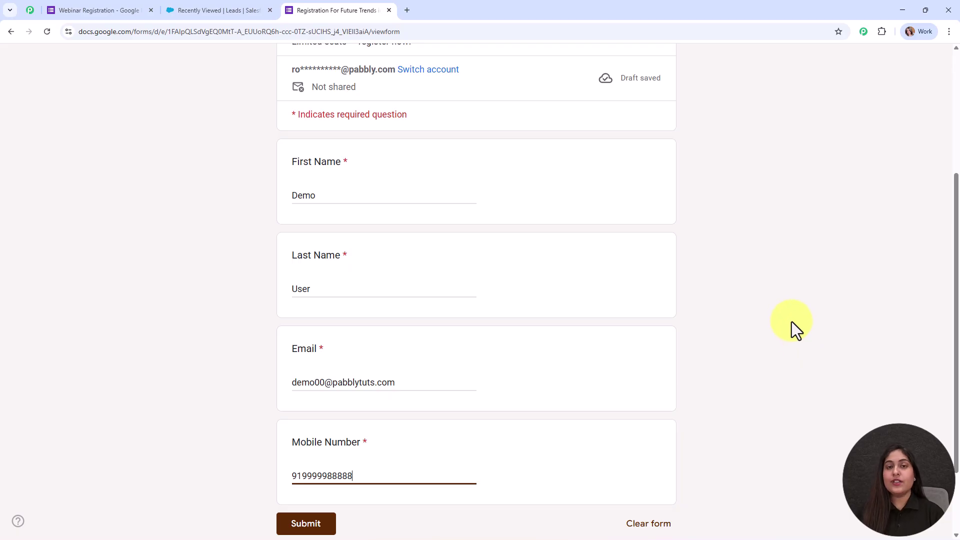
scroll(791, 322, "down", 2)
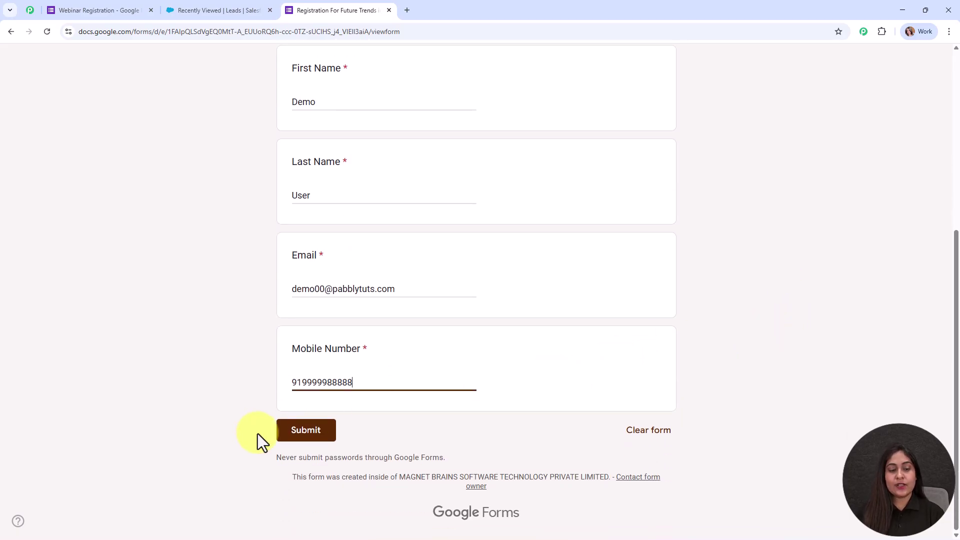
left_click(286, 435)
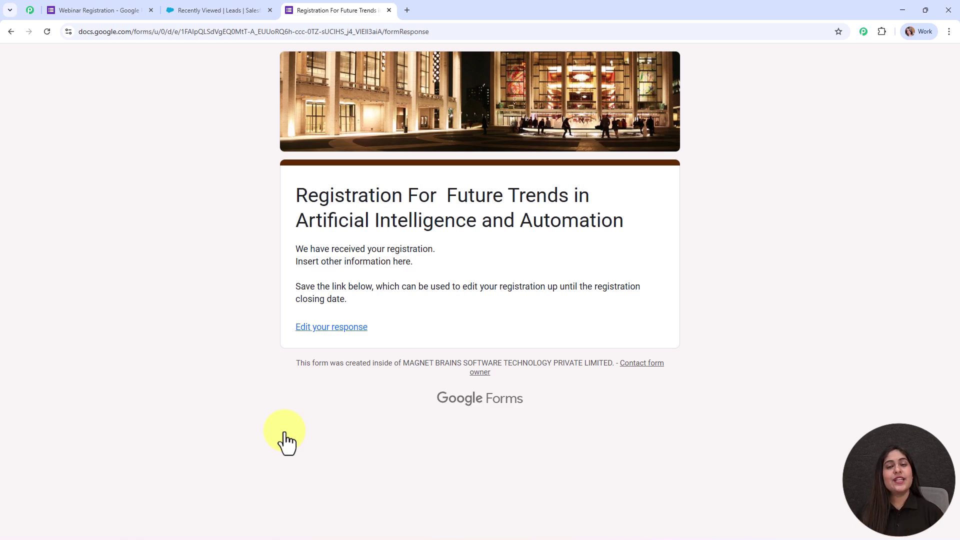
left_click(189, 13)
Step: Reload the Salesforce leads list until it shows 33 leads, with the new Demo User lead from ABC Company
left_click(47, 31)
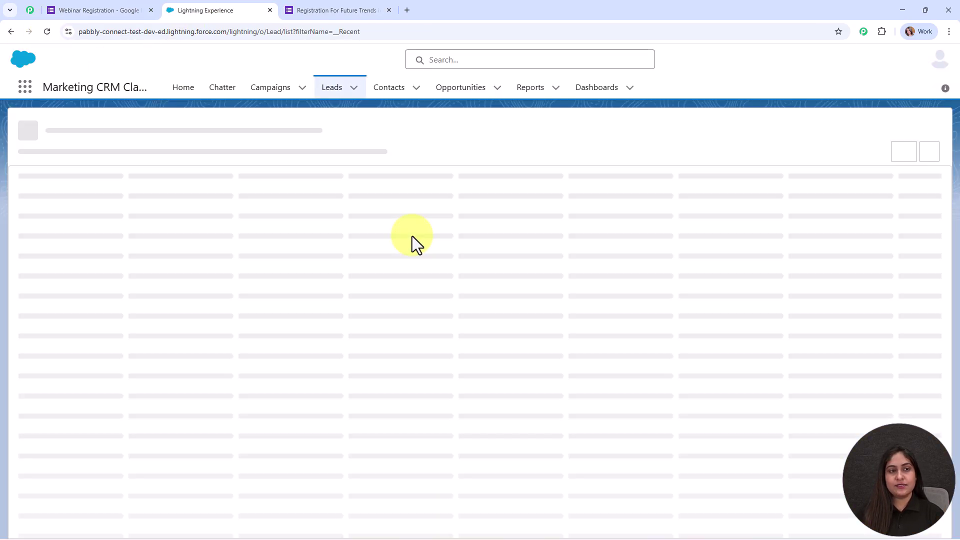
left_click(688, 158)
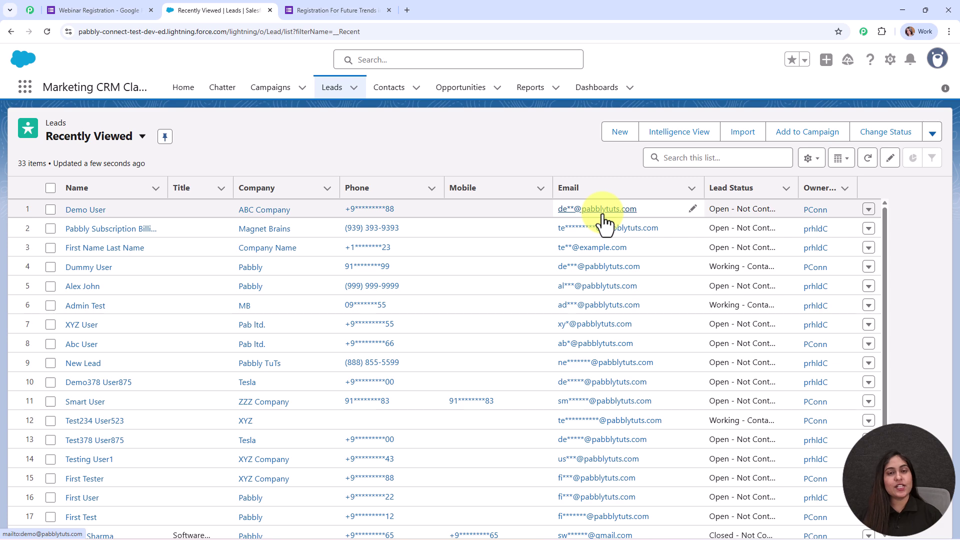
Step: Load pabbly.com/connect in a new tab and dismiss the limited-offer popup
left_click(407, 10)
type("pabbly.com/connect")
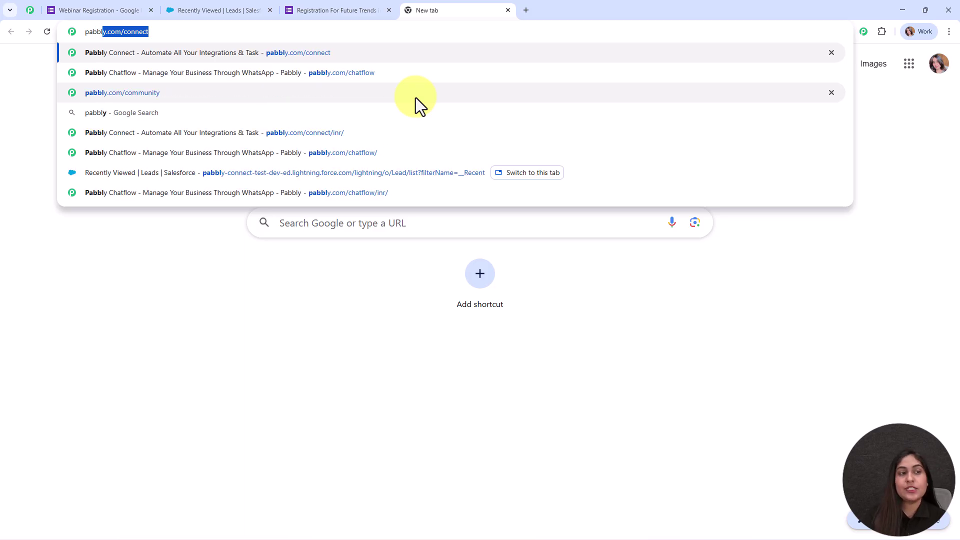
key("Return")
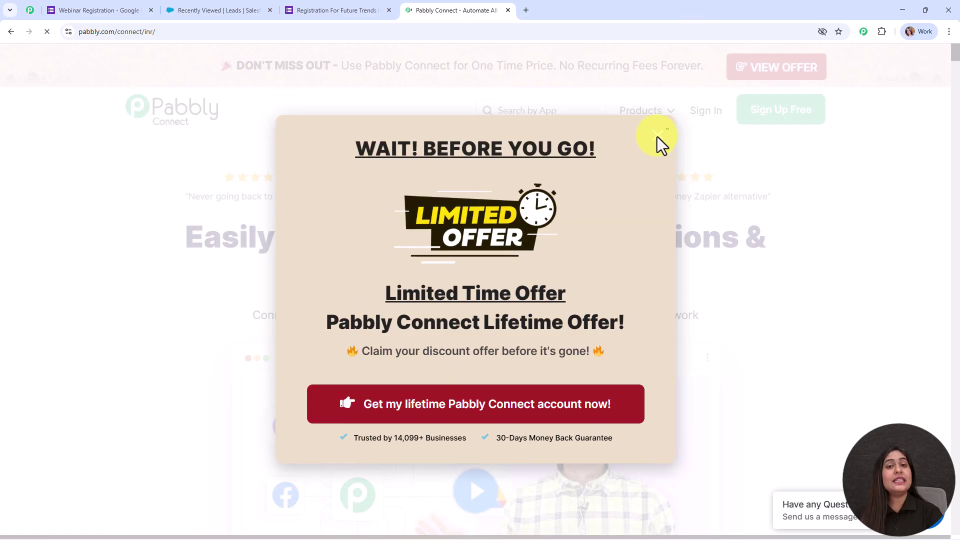
left_click(657, 135)
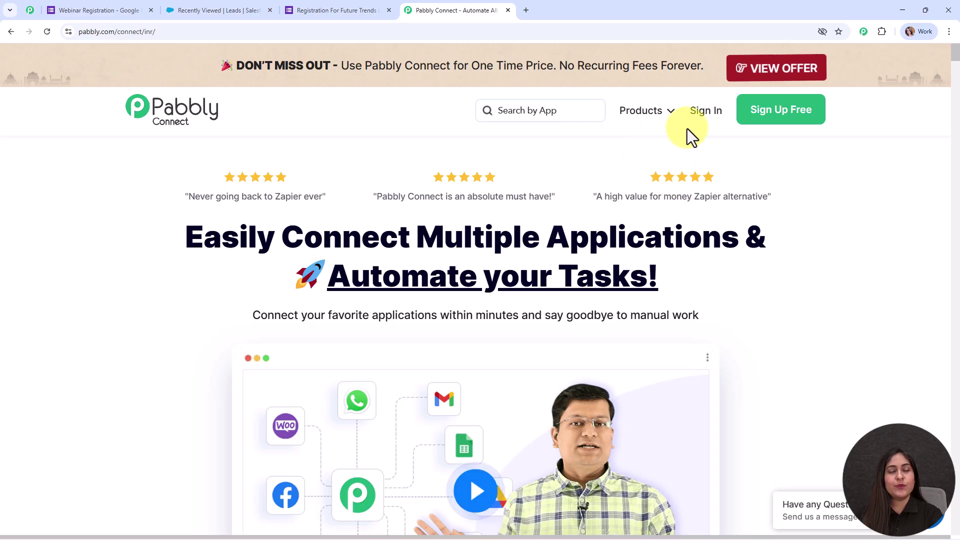
Step: Browse the Pabbly Community page, then go back to the Pabbly Connect tab
left_click(24, 9)
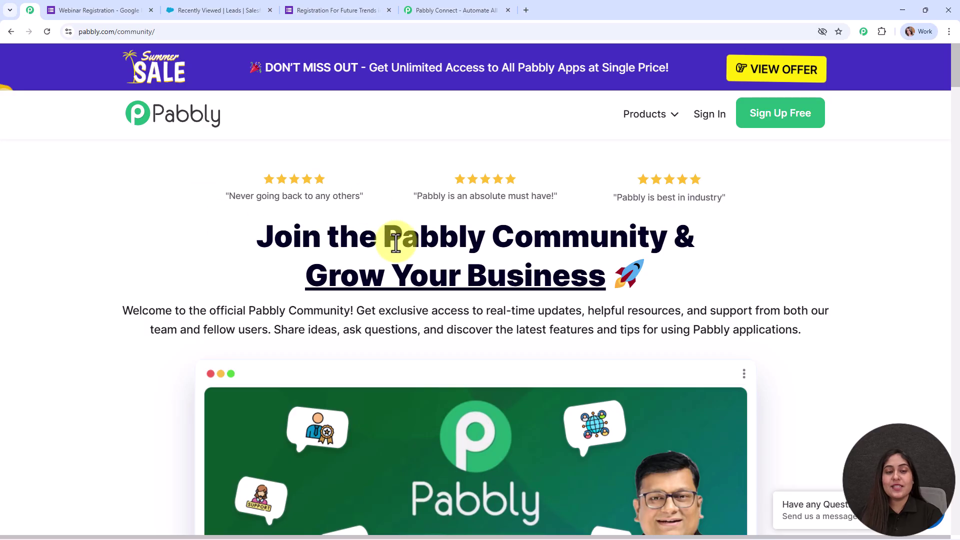
left_click_drag(385, 235, 670, 245)
left_click(768, 250)
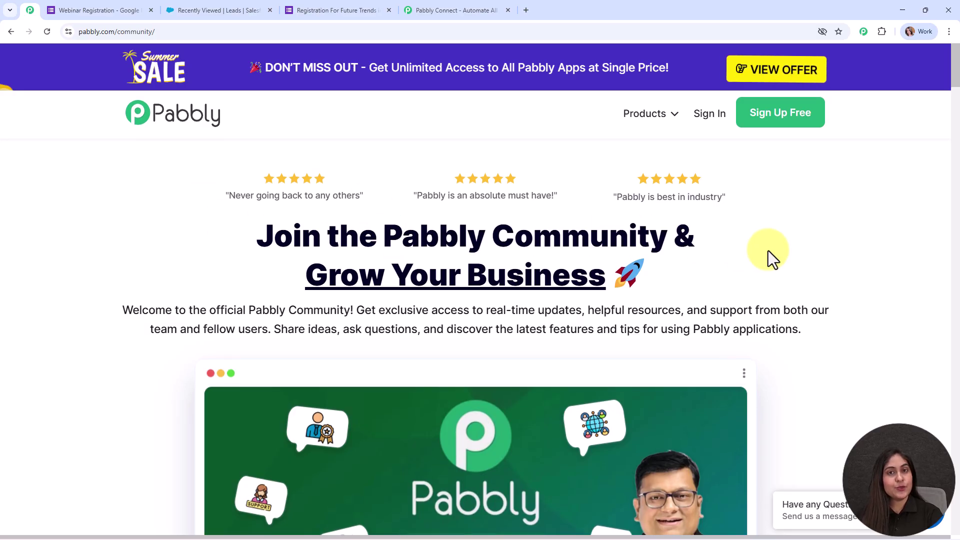
scroll(768, 250, "down", 8)
scroll(768, 250, "down", 10)
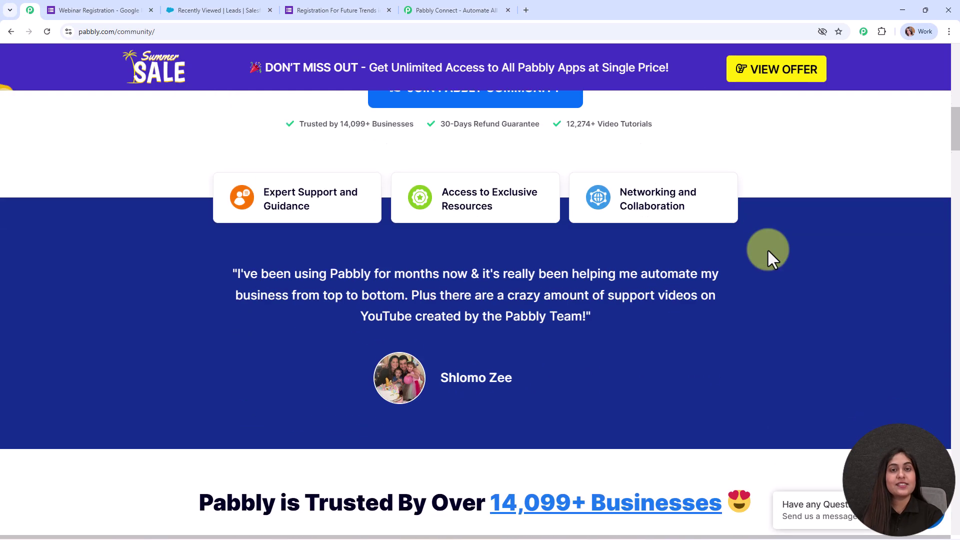
scroll(767, 248, "down", 13)
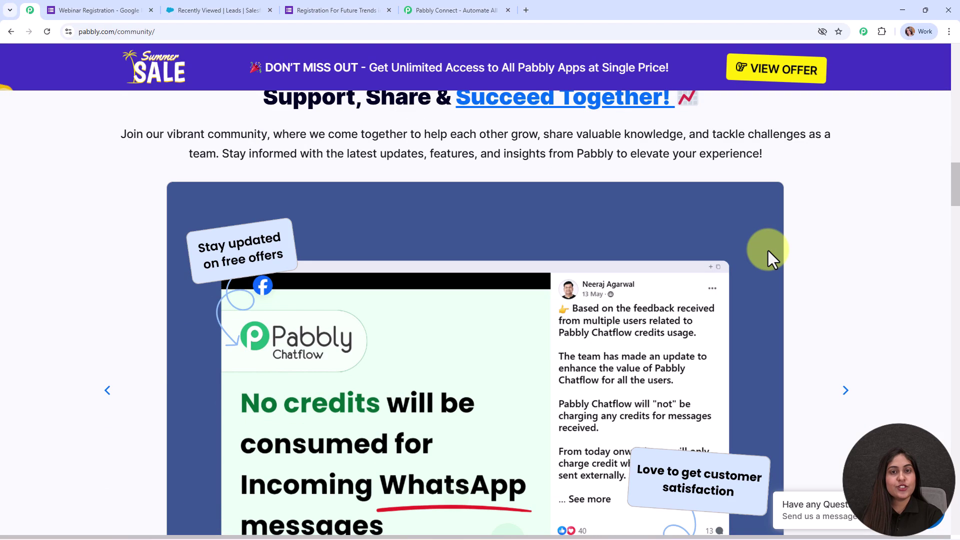
scroll(768, 248, "down", 13)
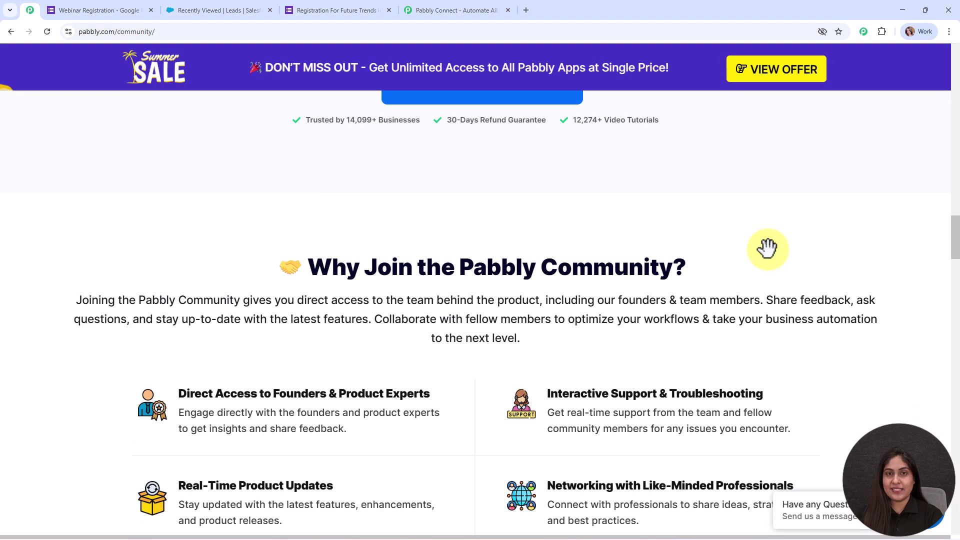
scroll(768, 250, "down", 6)
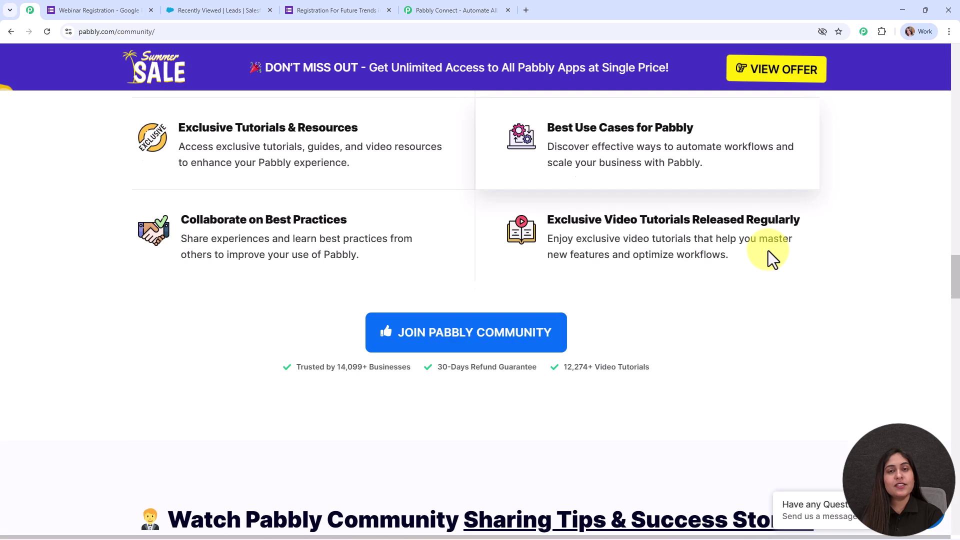
scroll(768, 250, "down", 12)
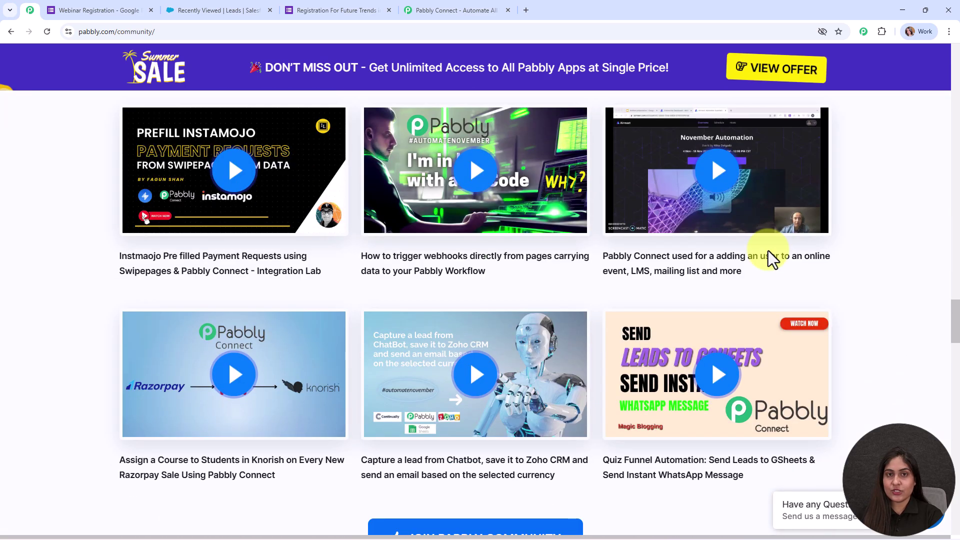
scroll(768, 250, "down", 12)
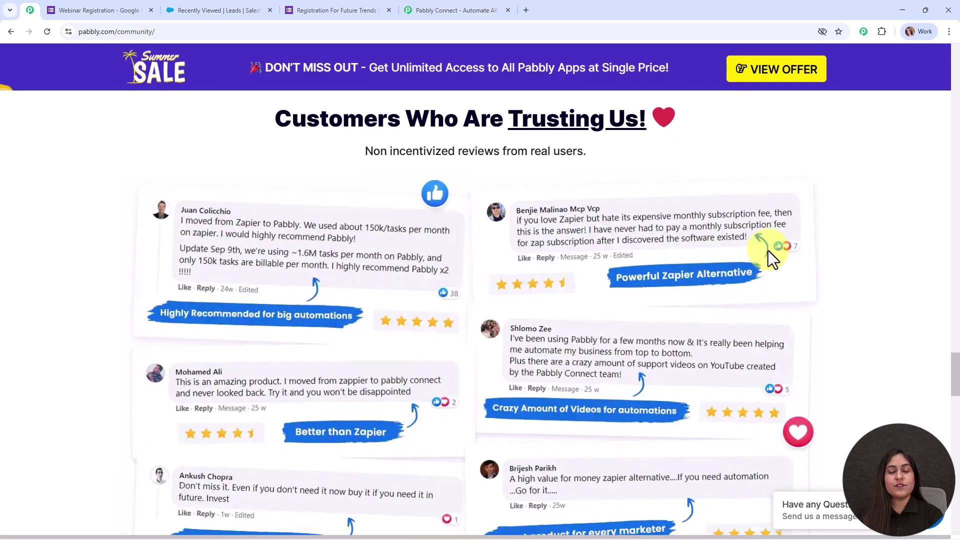
scroll(768, 251, "down", 4)
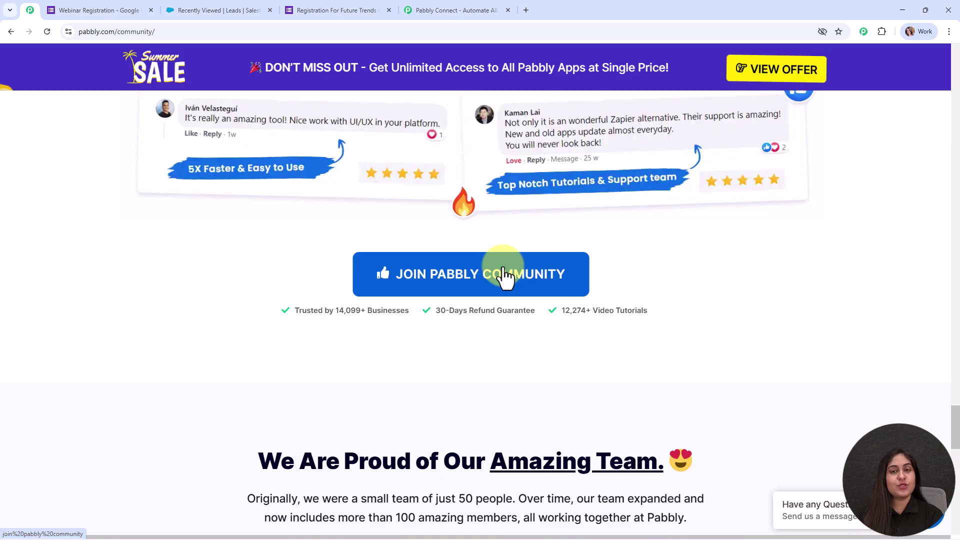
left_click_drag(950, 435, 947, 50)
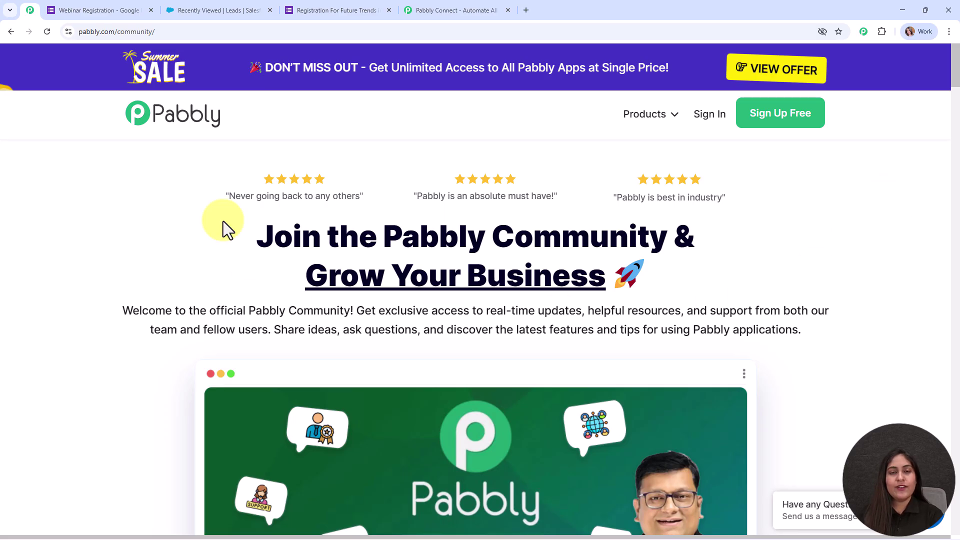
left_click(440, 10)
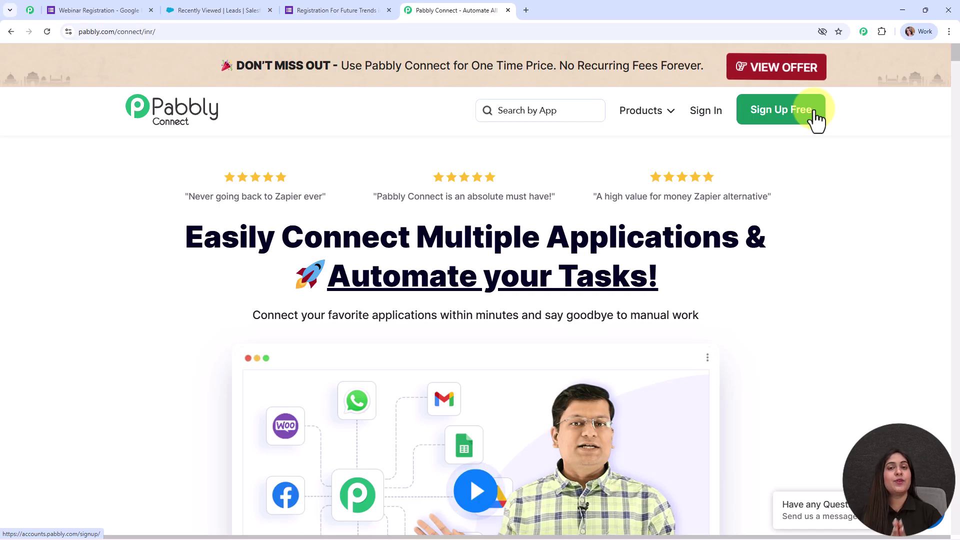
Step: Sign in to Pabbly and launch Pabbly Connect from the All Pabbly Apps list
left_click(719, 113)
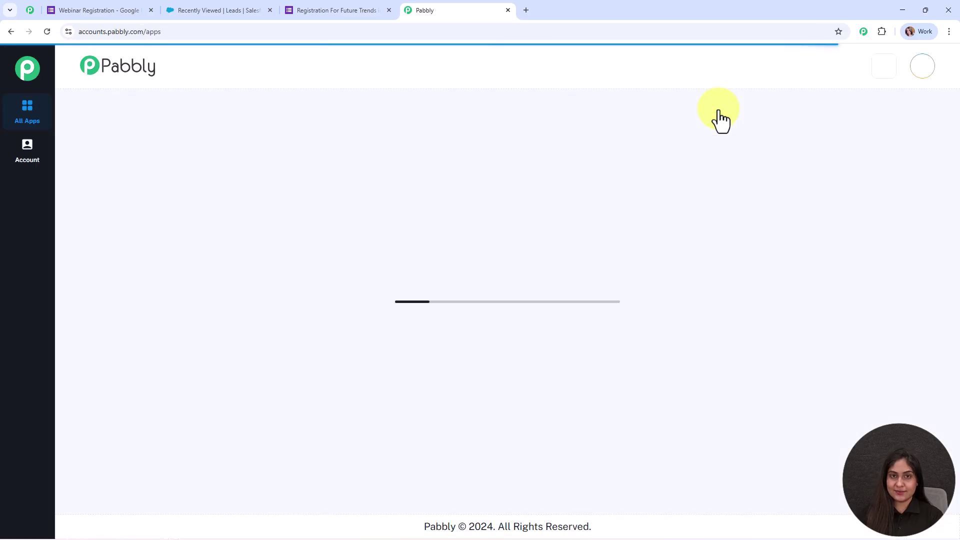
left_click_drag(62, 126, 245, 124)
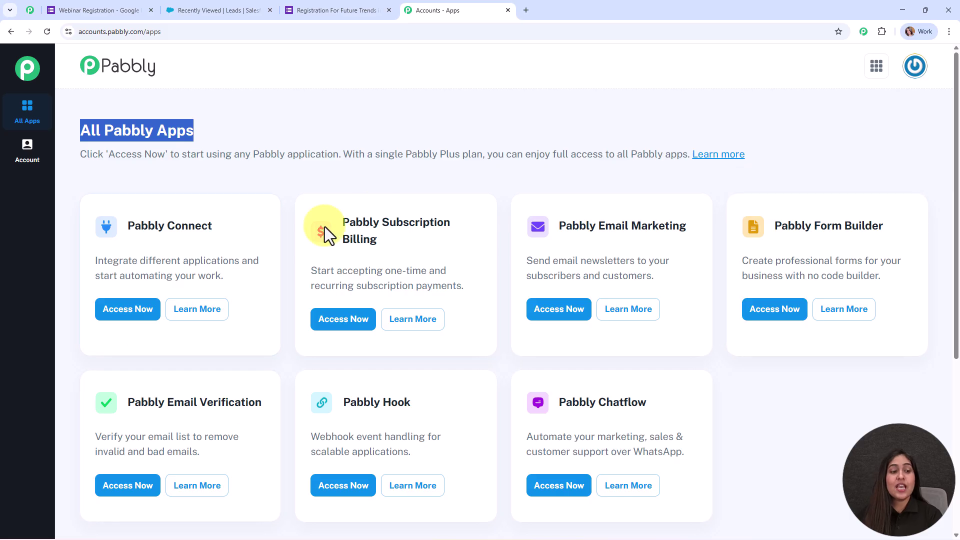
left_click(604, 120)
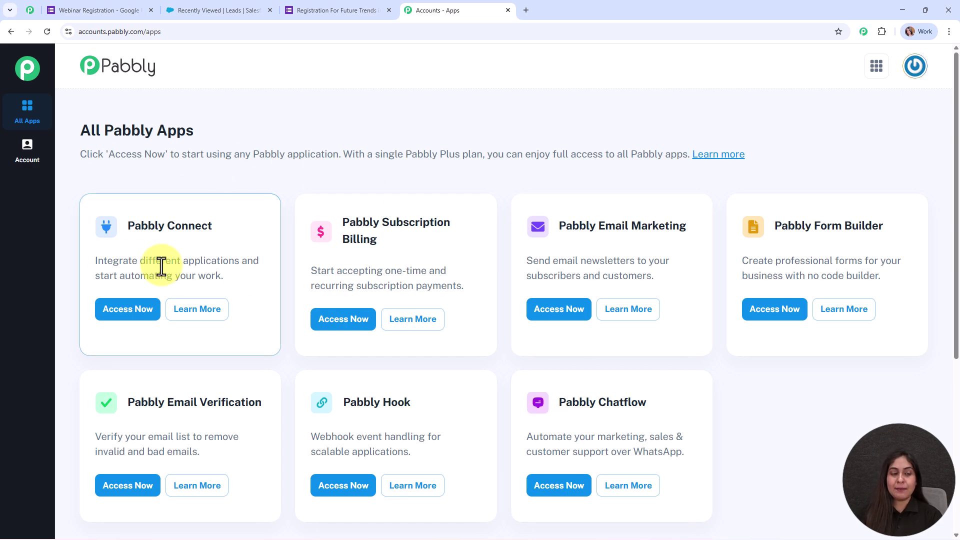
left_click(152, 323)
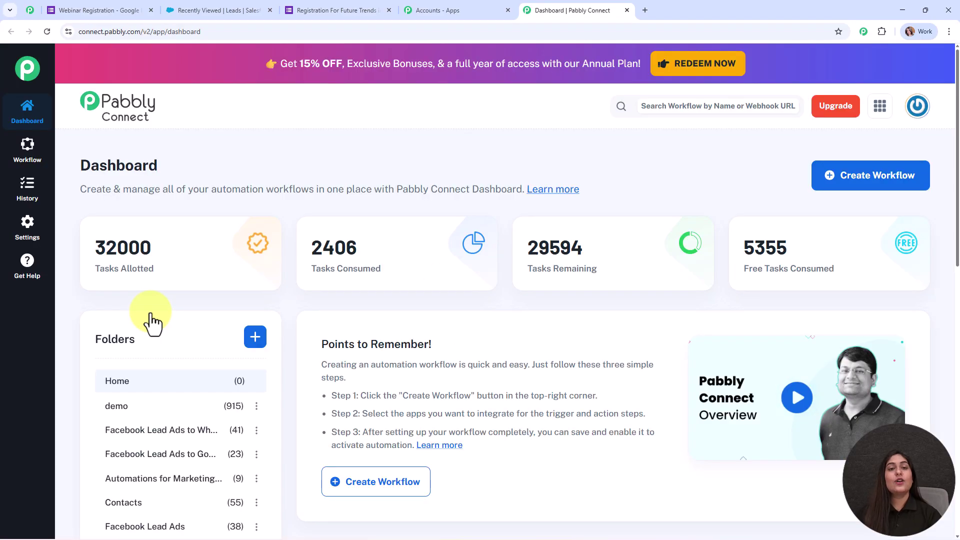
mouse_move(424, 247)
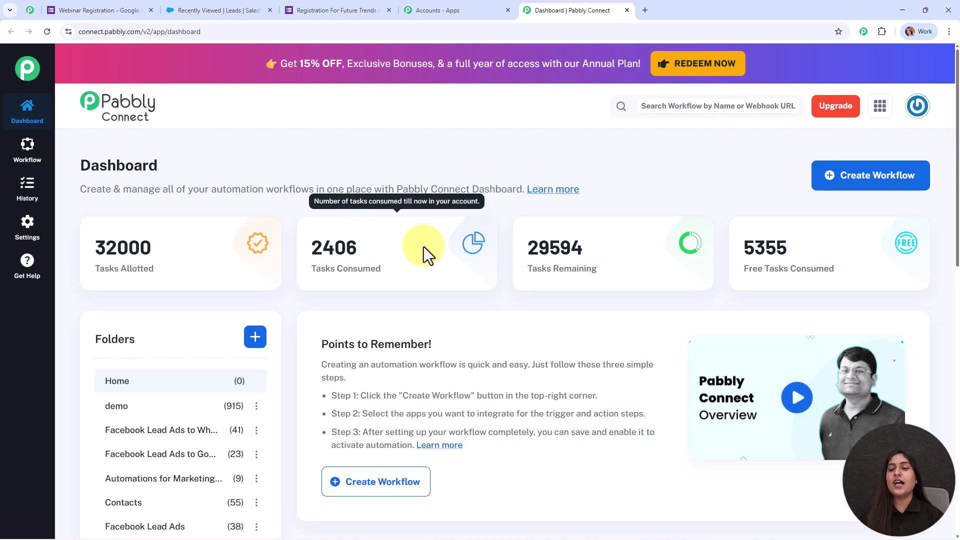
Step: Start a new workflow and pick the New (Beta) workflow builder
left_click(904, 185)
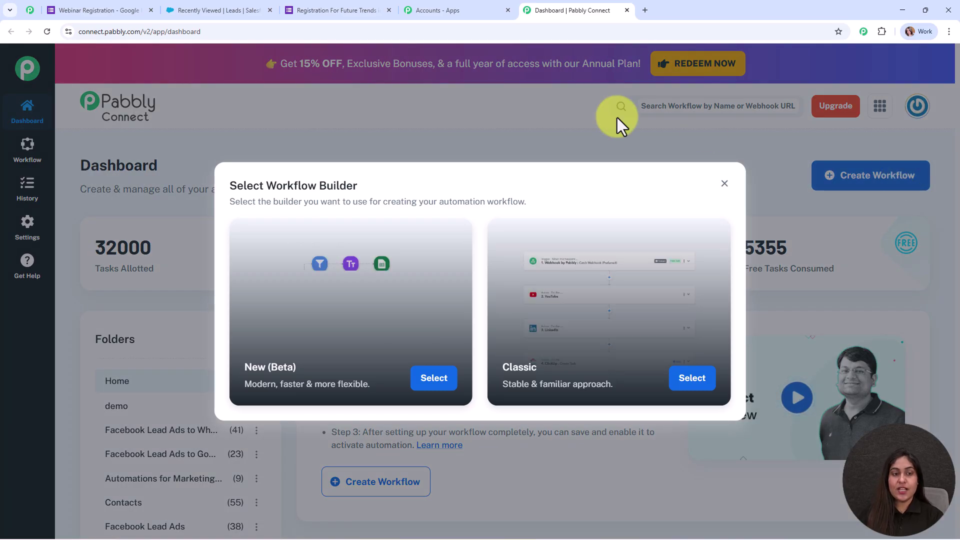
left_click_drag(365, 186, 200, 189)
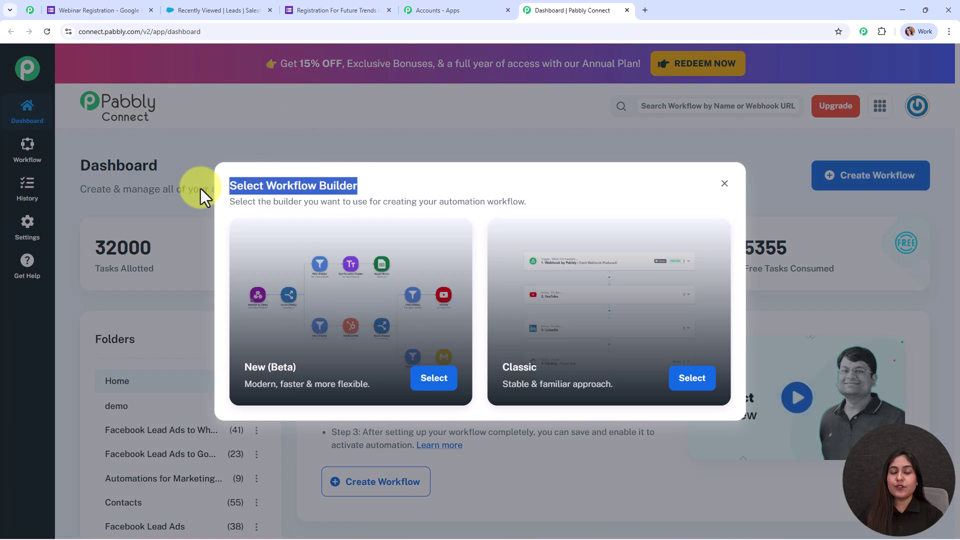
left_click(417, 172)
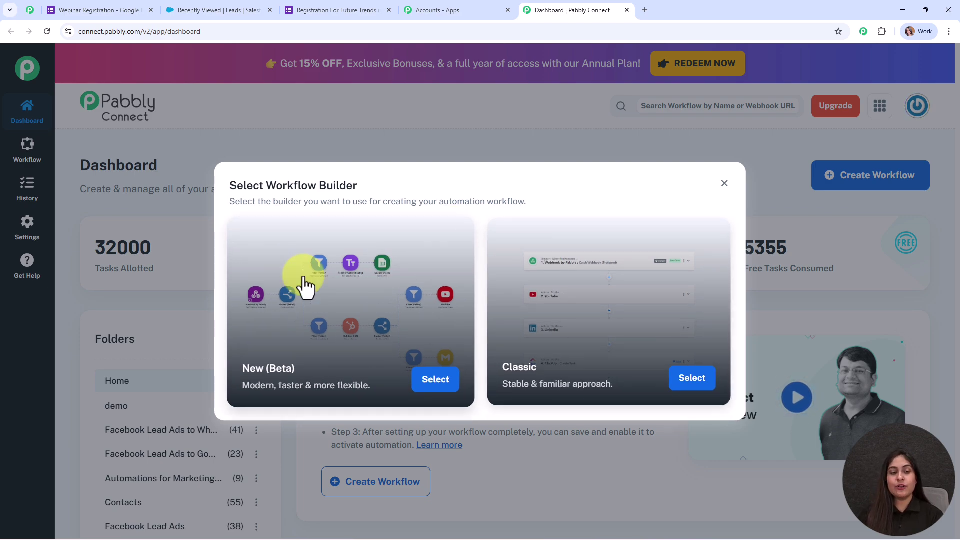
left_click(434, 384)
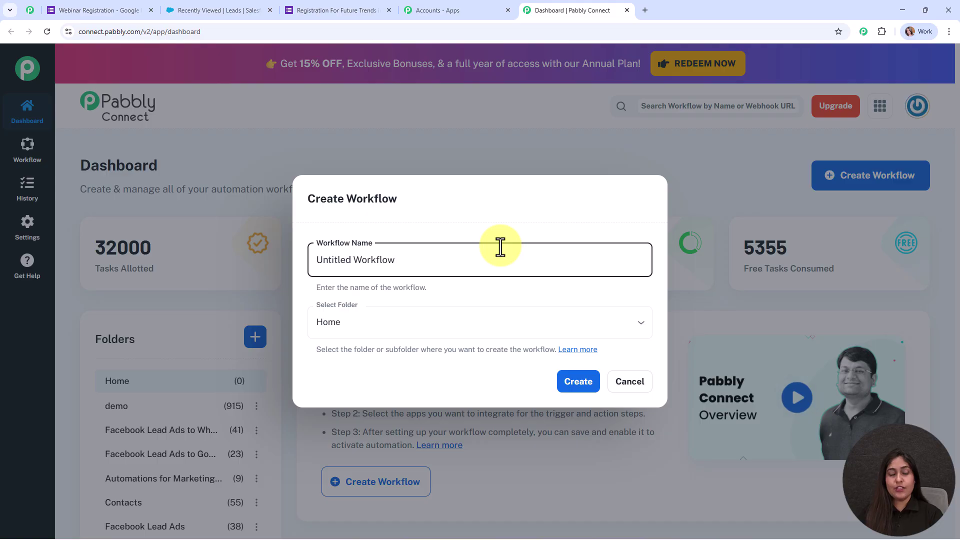
Step: Replace 'Untitled Workflow' with 'Sync Webinar Leads from Google Forms to Salesforce CRM' and choose folder Automations
left_click_drag(503, 248, 304, 256)
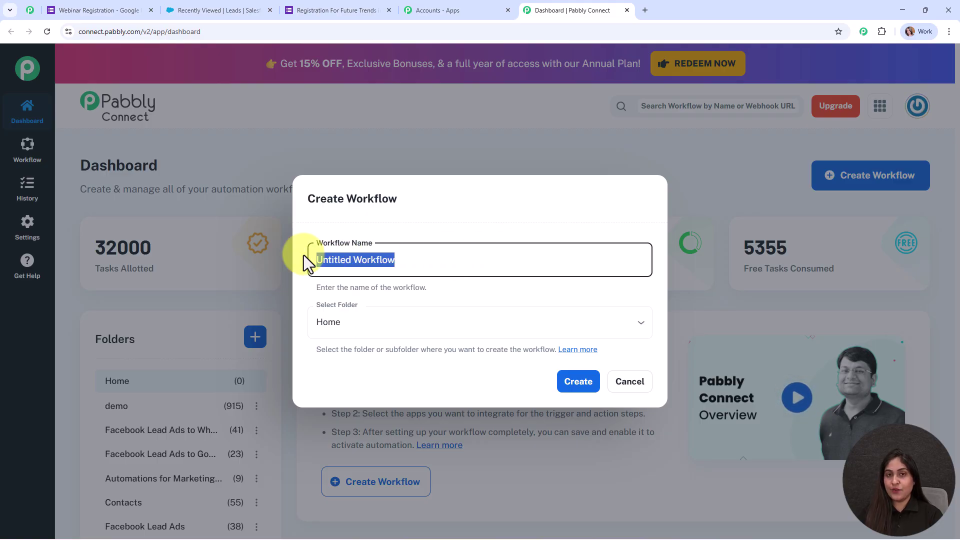
type("Sync Webinar Leads from Google Forms to Salesforce CRM")
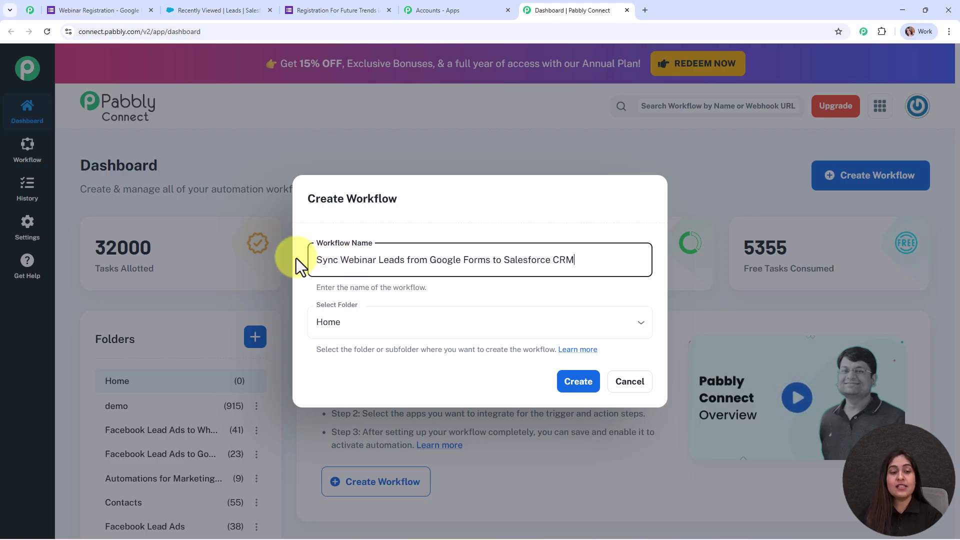
left_click_drag(309, 259, 618, 261)
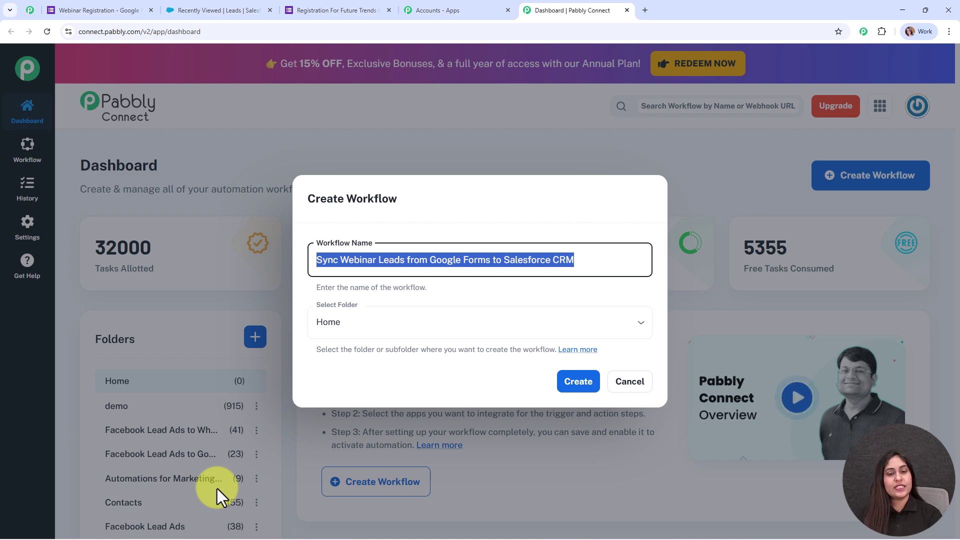
left_click(508, 320)
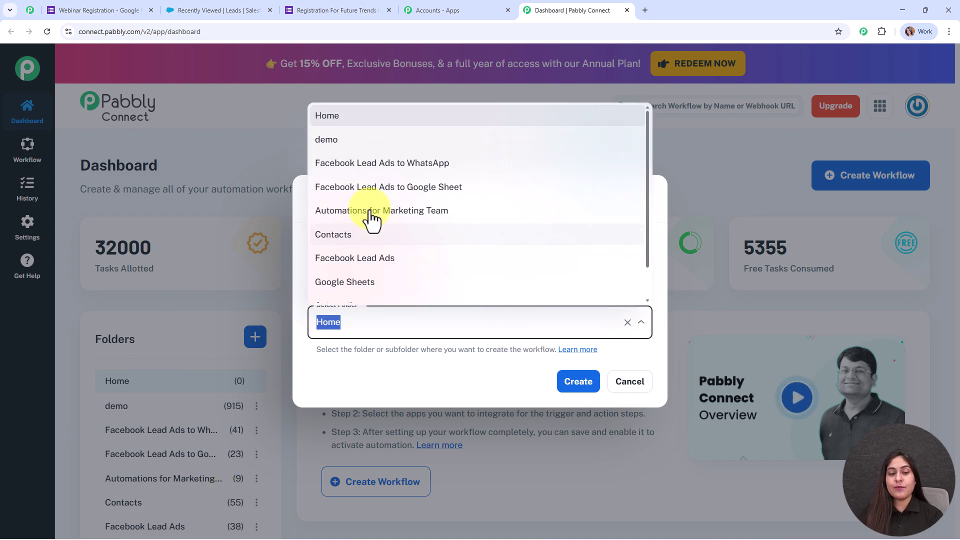
scroll(368, 235, "down", 2)
left_click(372, 269)
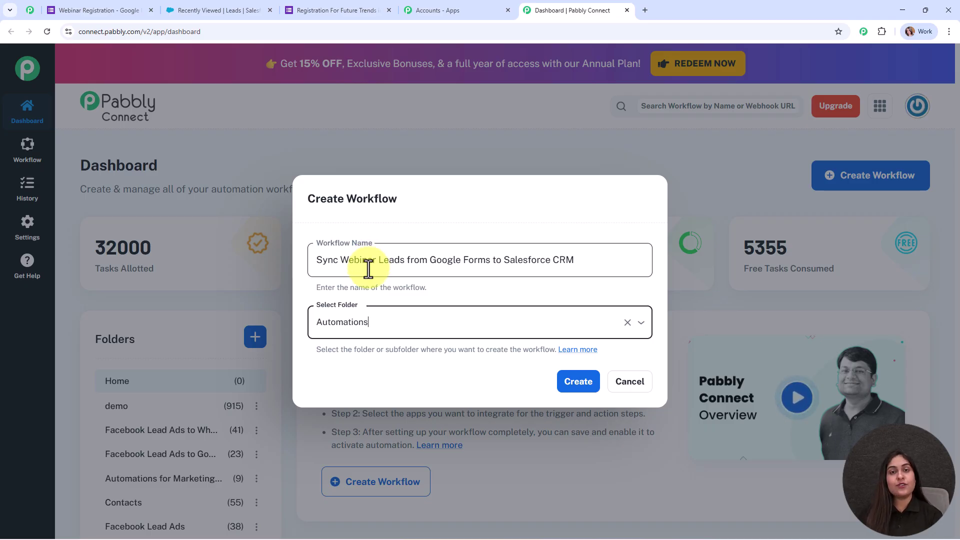
left_click(578, 381)
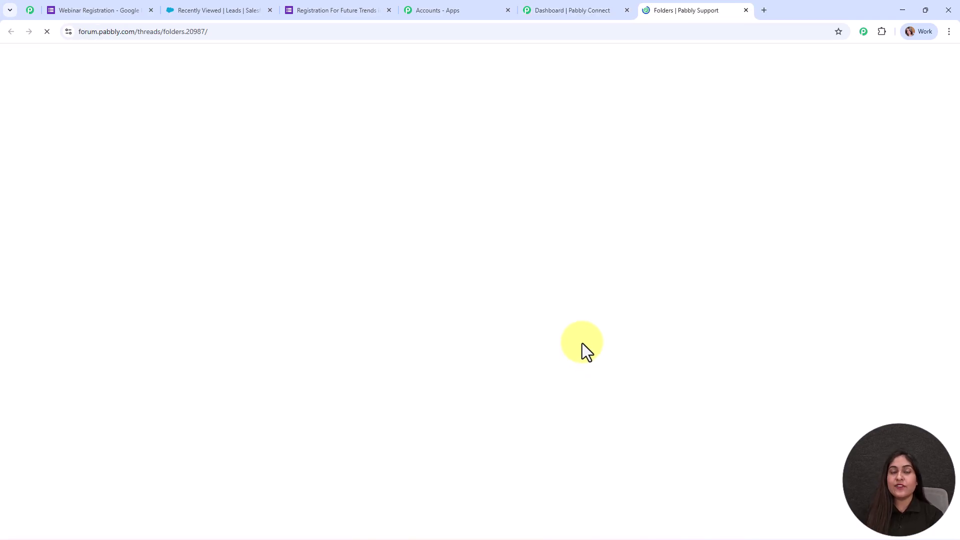
scroll(560, 217, "down", 10)
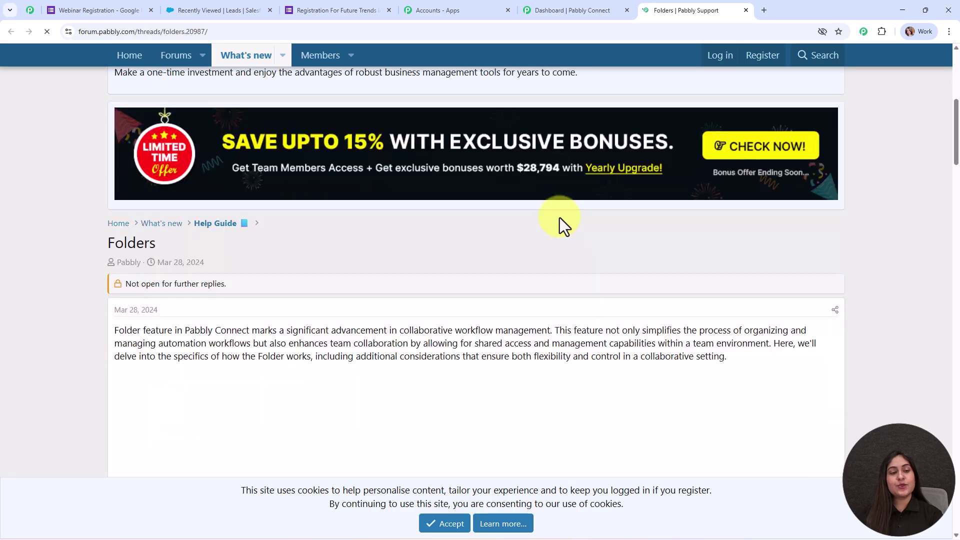
scroll(560, 217, "down", 8)
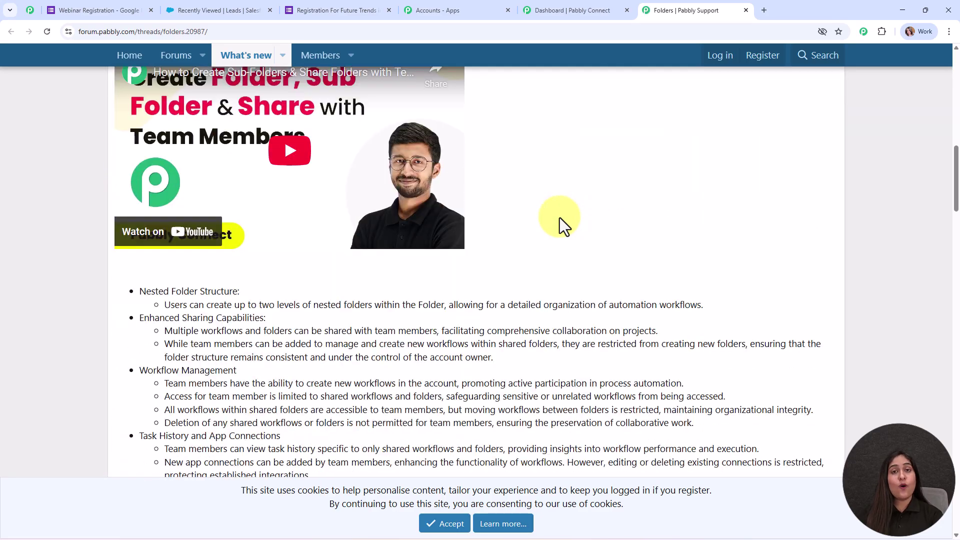
scroll(560, 218, "down", 10)
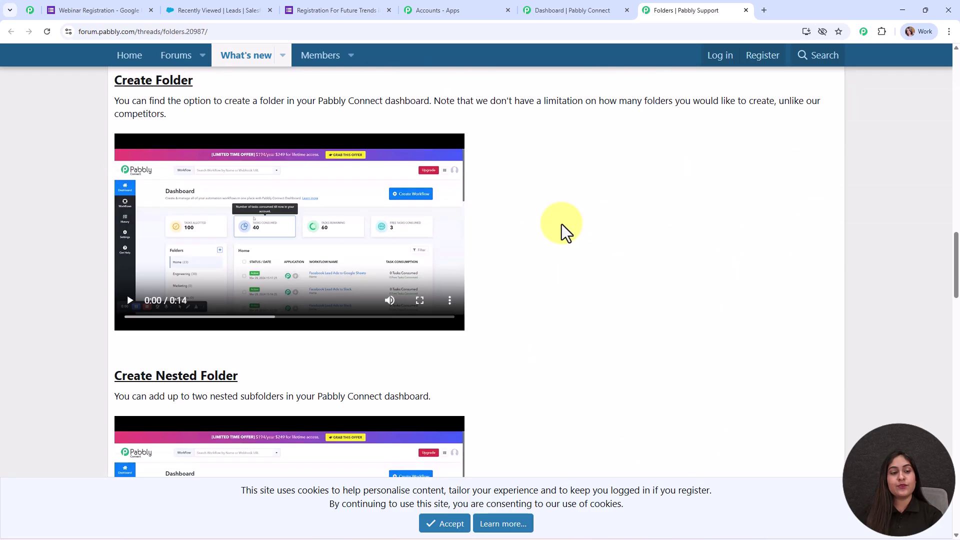
scroll(562, 225, "down", 6)
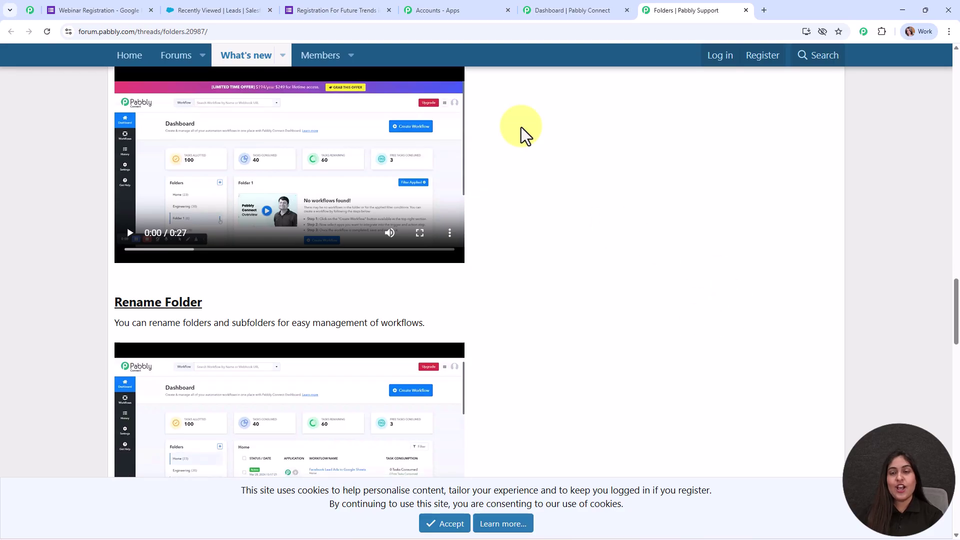
left_click(746, 11)
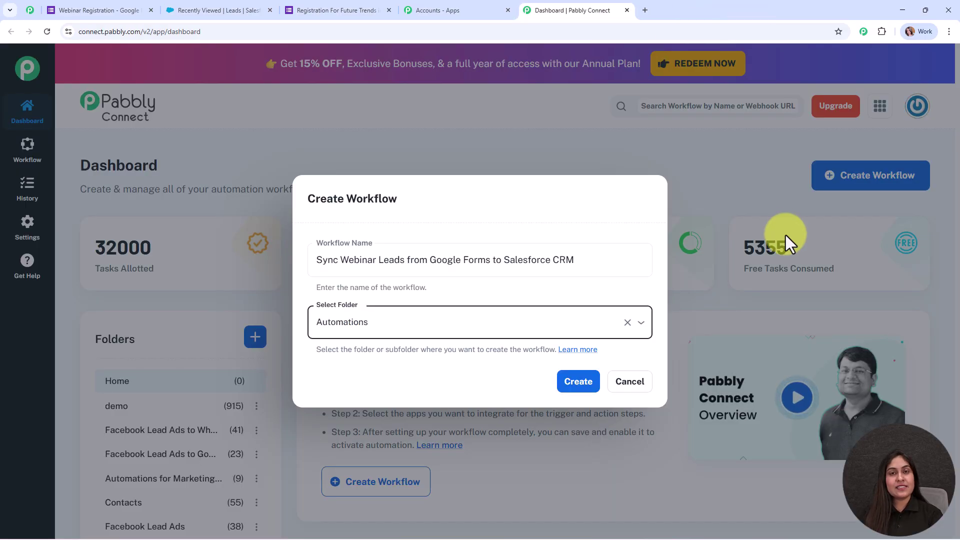
Step: Create the 'Sync Webinar Leads from Google Forms to Salesforce CRM' workflow in the Automations folder
left_click(583, 389)
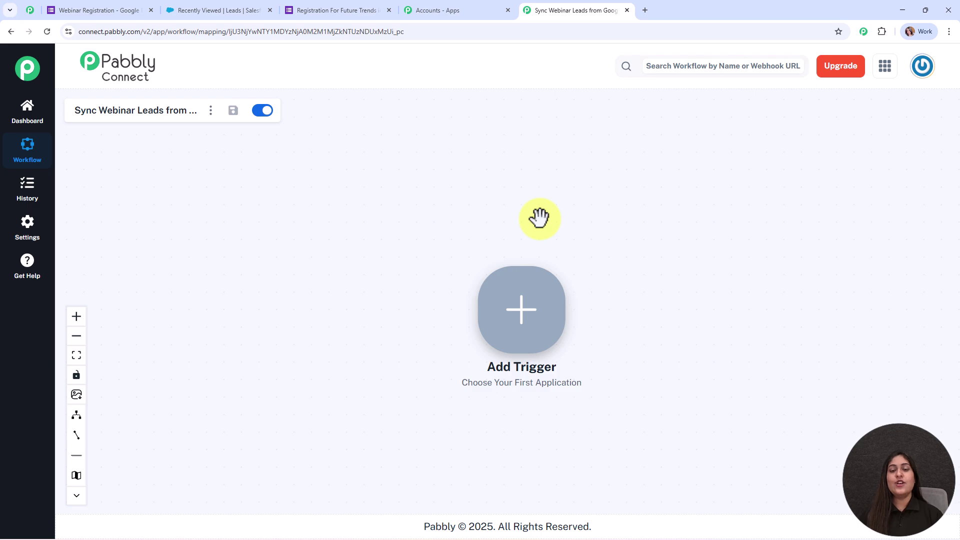
Step: Set the trigger to Google Forms 'New Response Received' and connect it
left_click(525, 315)
type("goog")
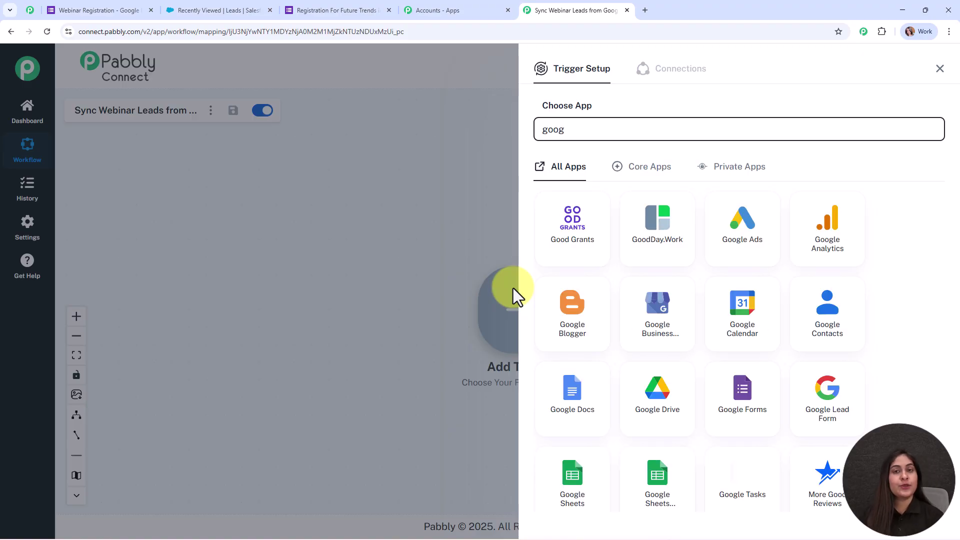
left_click(726, 418)
left_click(555, 185)
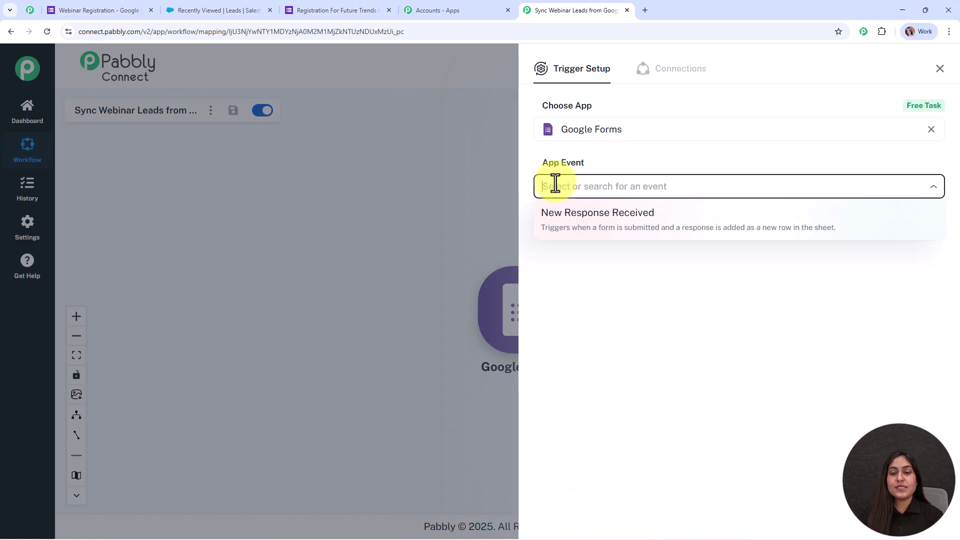
left_click(569, 223)
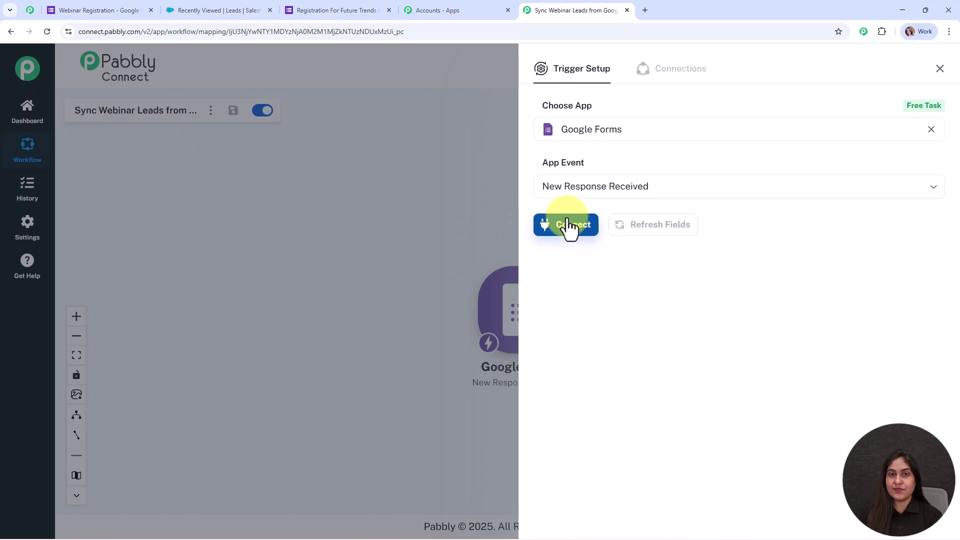
left_click(569, 225)
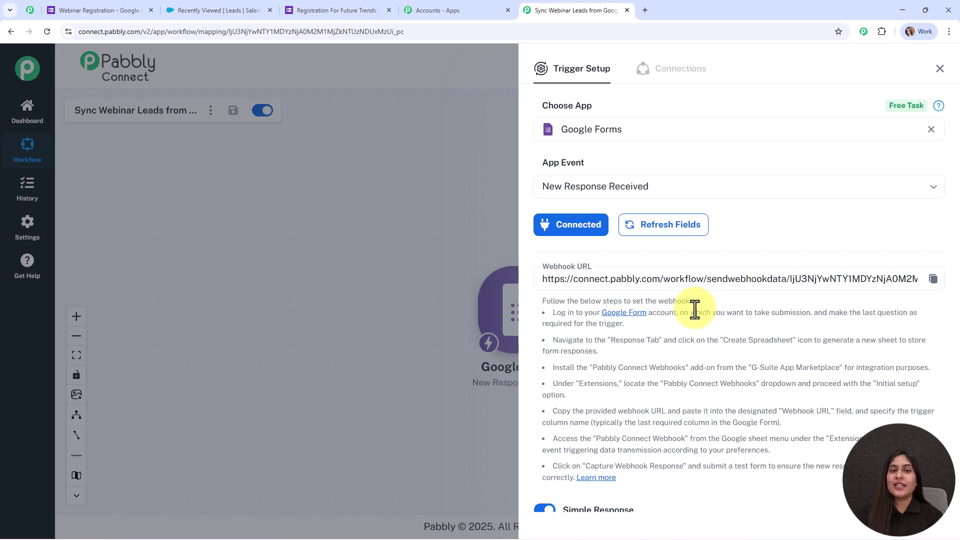
Step: Copy the trigger's webhook URL and move to the Webinar Registration form tab
scroll(698, 332, "down", 2)
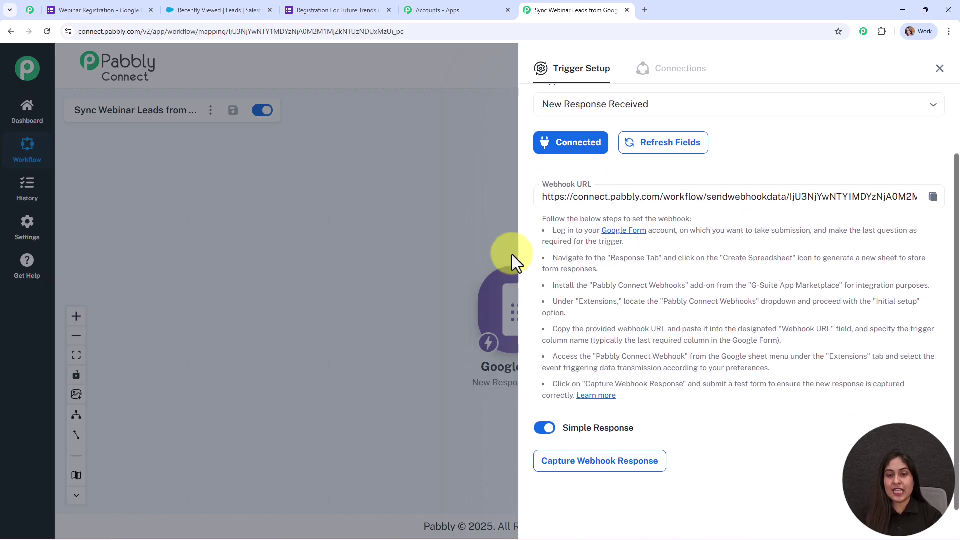
left_click_drag(542, 219, 848, 470)
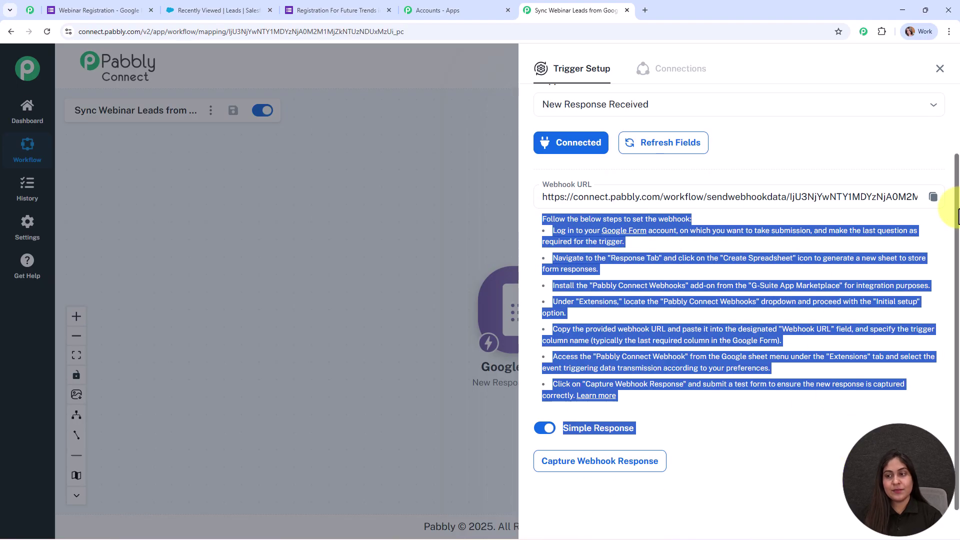
left_click(933, 197)
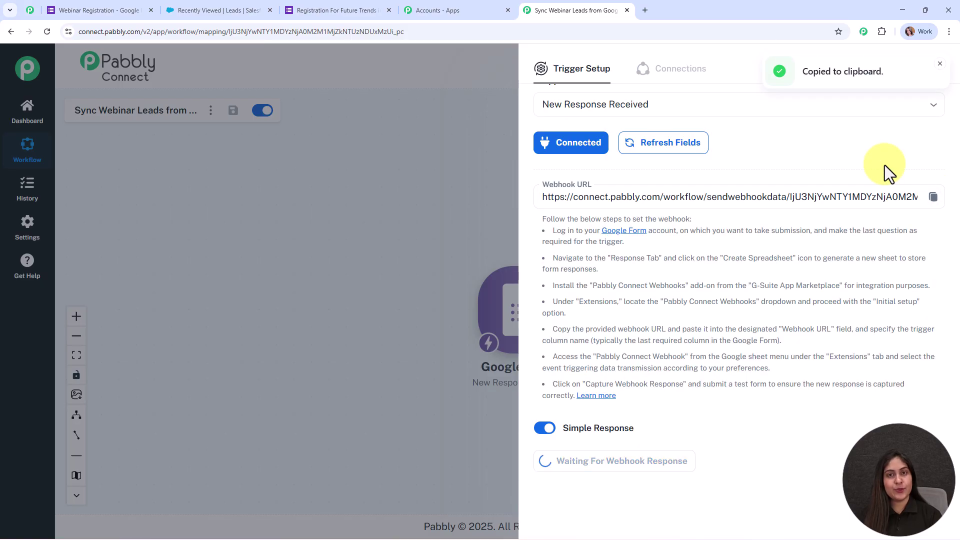
left_click(79, 6)
left_click(389, 10)
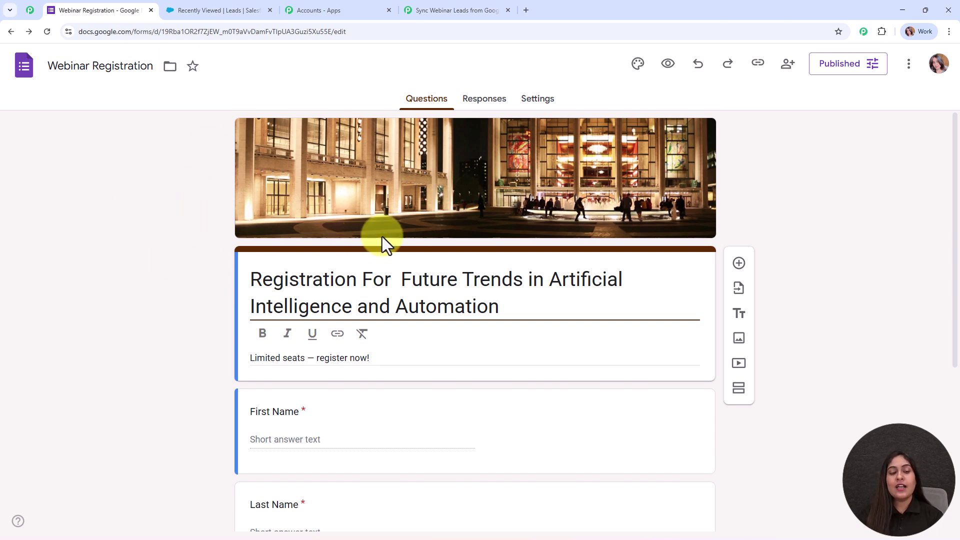
Step: View the form's Responses (0 so far) and start linking them to Sheets with 'Create a new spreadsheet'
scroll(553, 409, "down", 5)
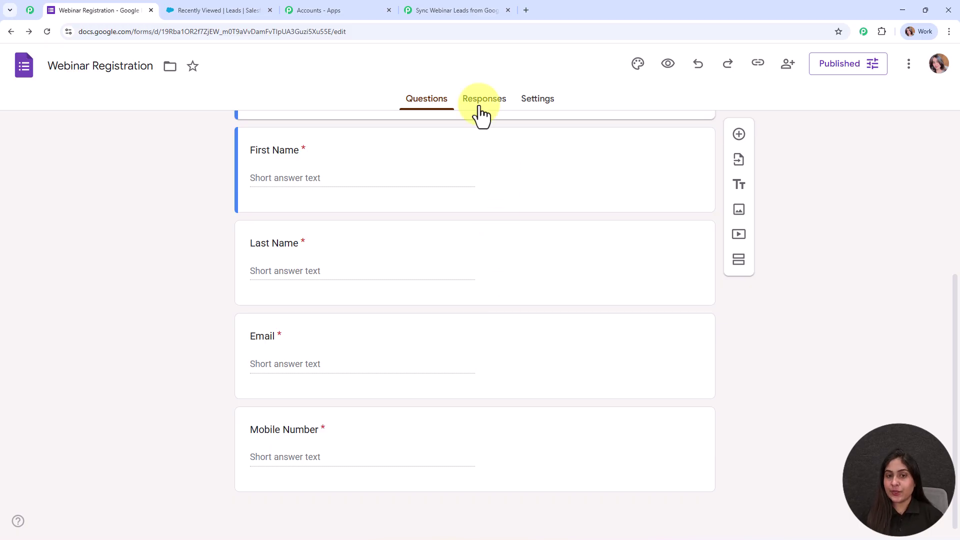
left_click(481, 102)
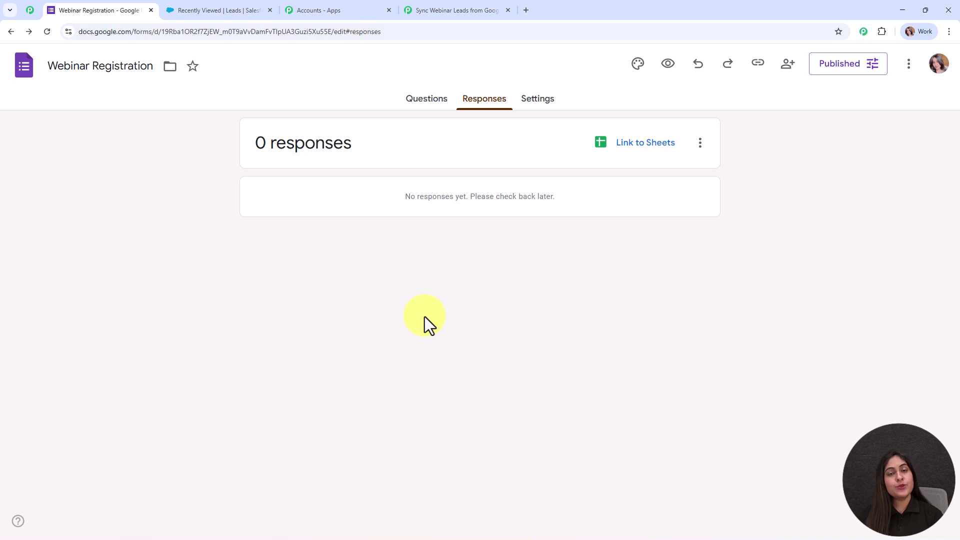
left_click(662, 168)
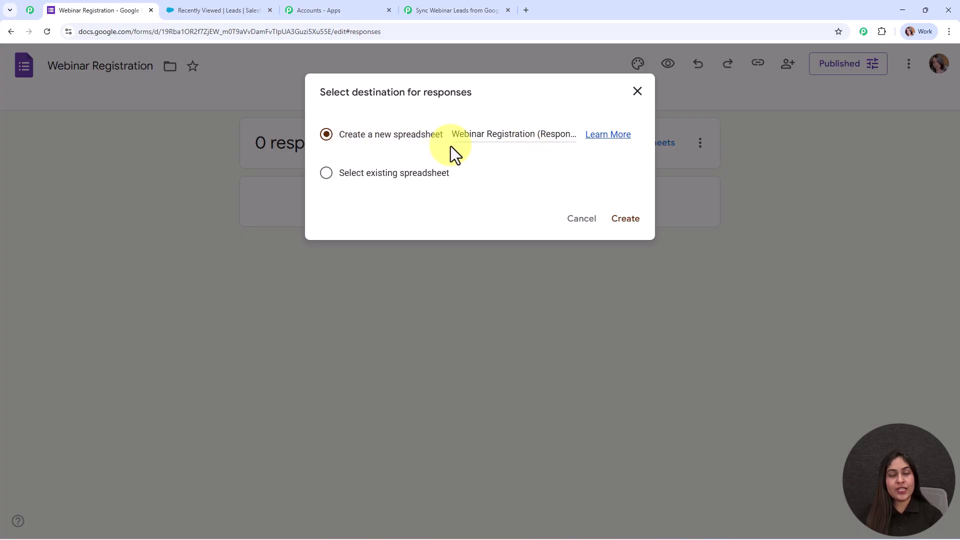
Step: Create the linked 'Webinar Registration (Responses)' sheet, zoom it to 125%, then return to the form's responses
left_click(638, 228)
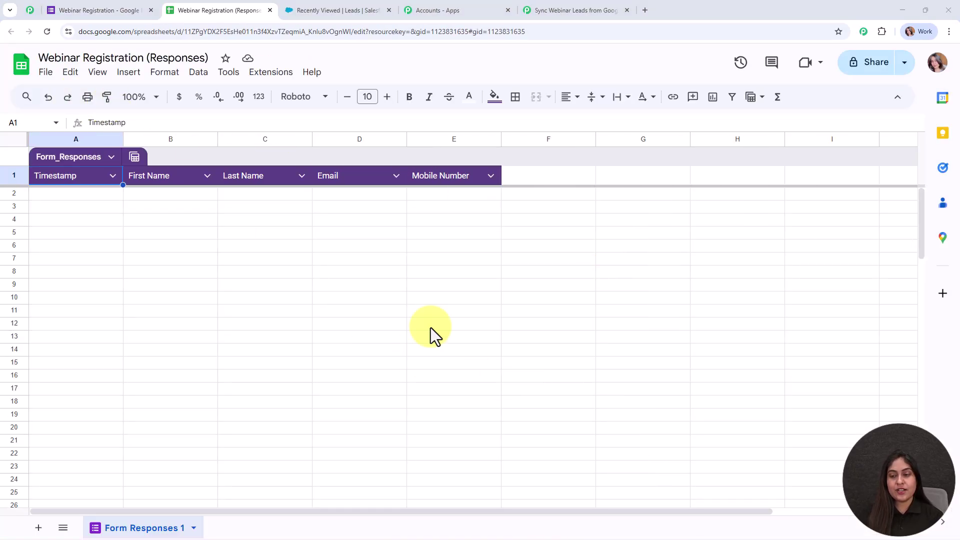
left_click(137, 96)
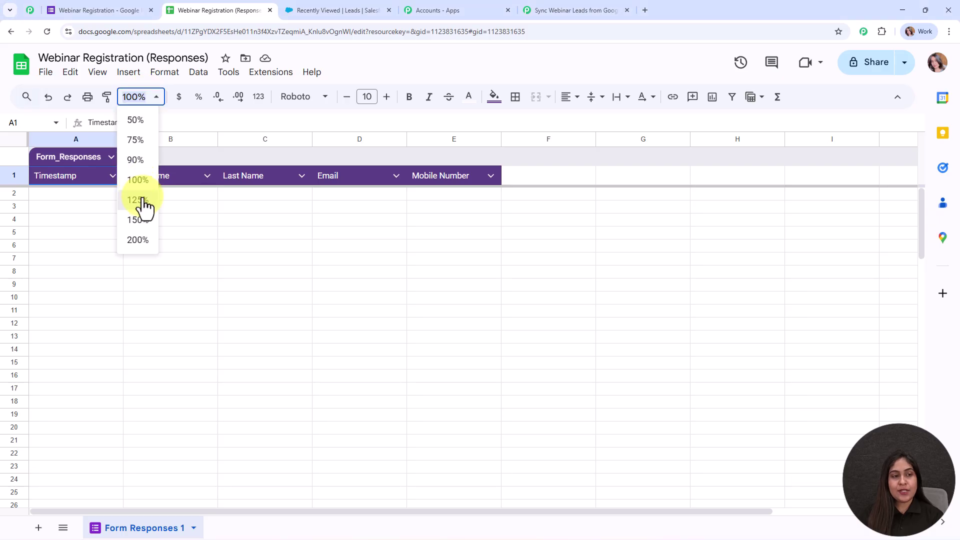
left_click(144, 202)
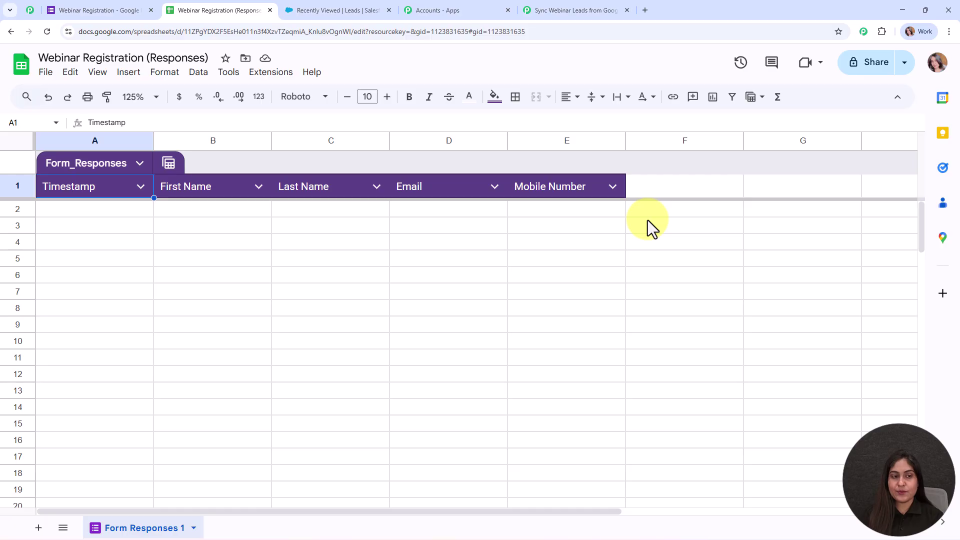
left_click(146, 214)
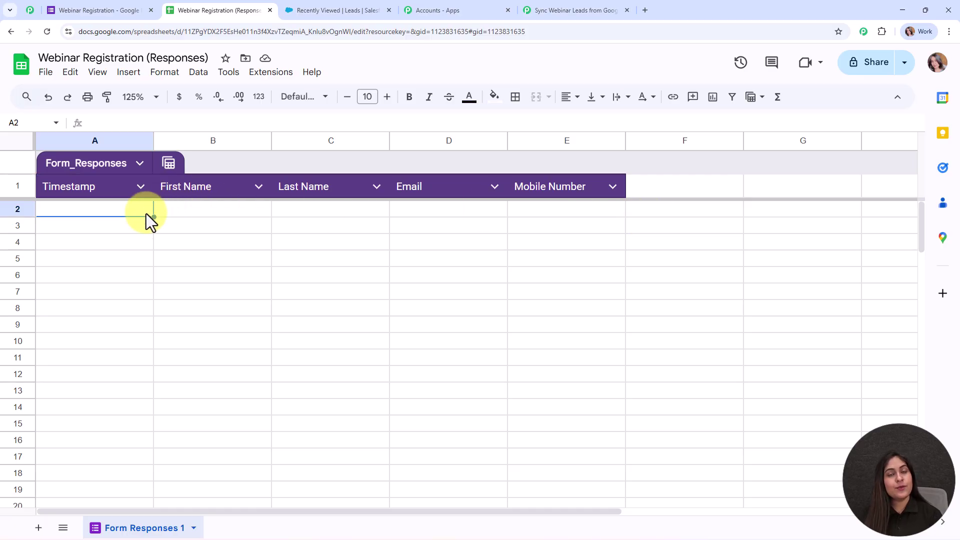
left_click(89, 3)
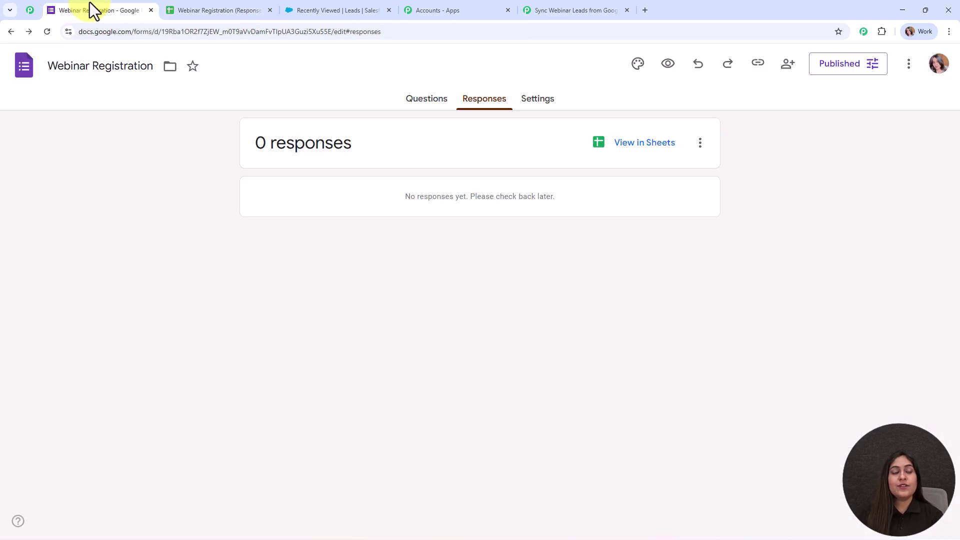
Step: Copy the form's responder link and load the live registration form in a new tab
left_click(758, 64)
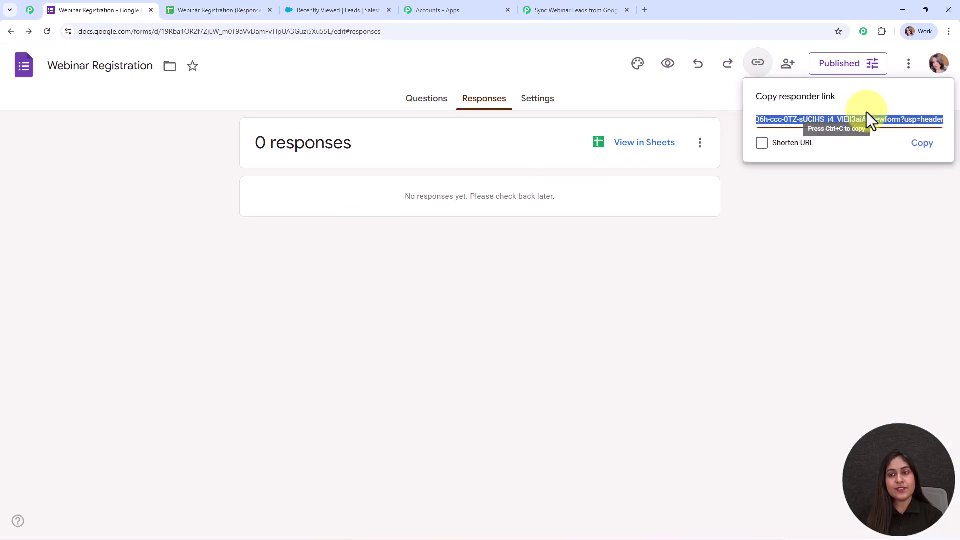
left_click(919, 143)
left_click(643, 9)
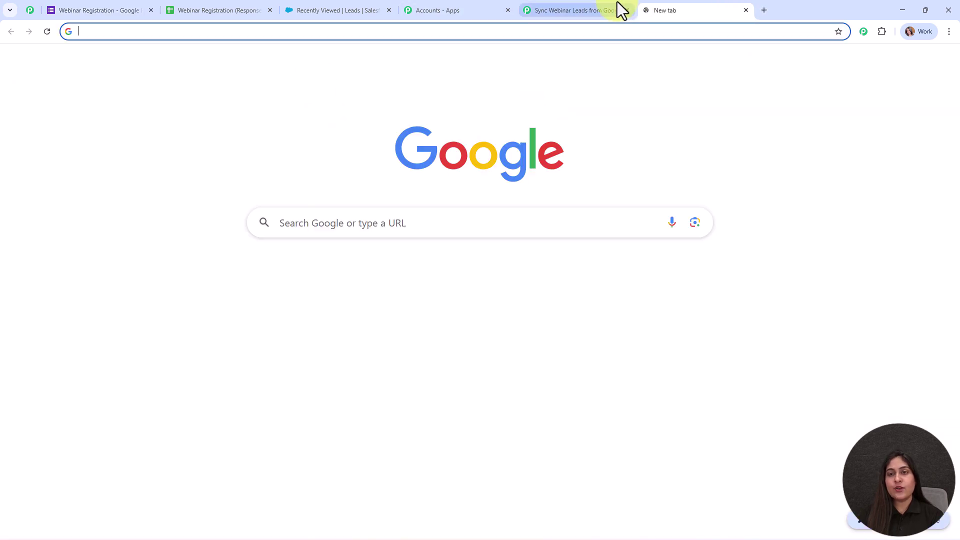
key("ctrl+v")
key("Return")
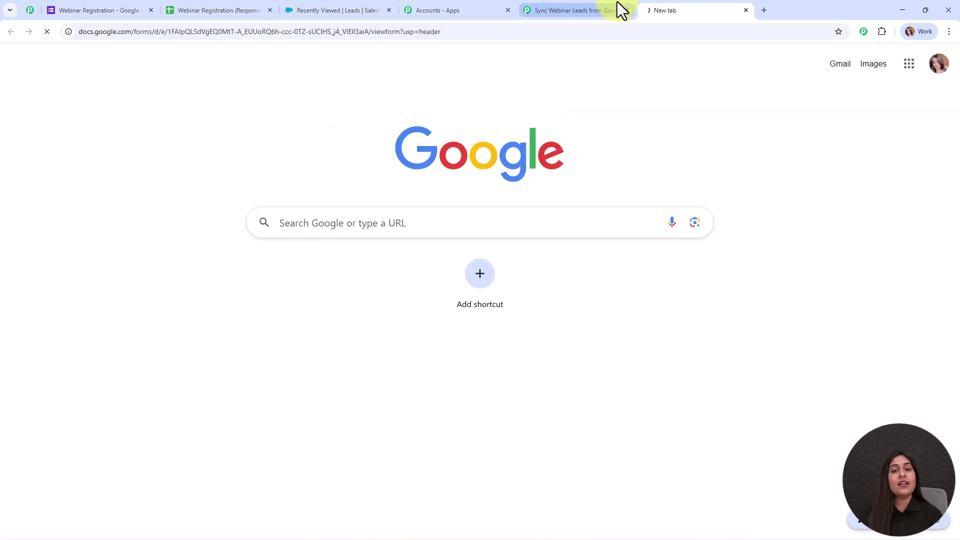
scroll(853, 182, "down", 5)
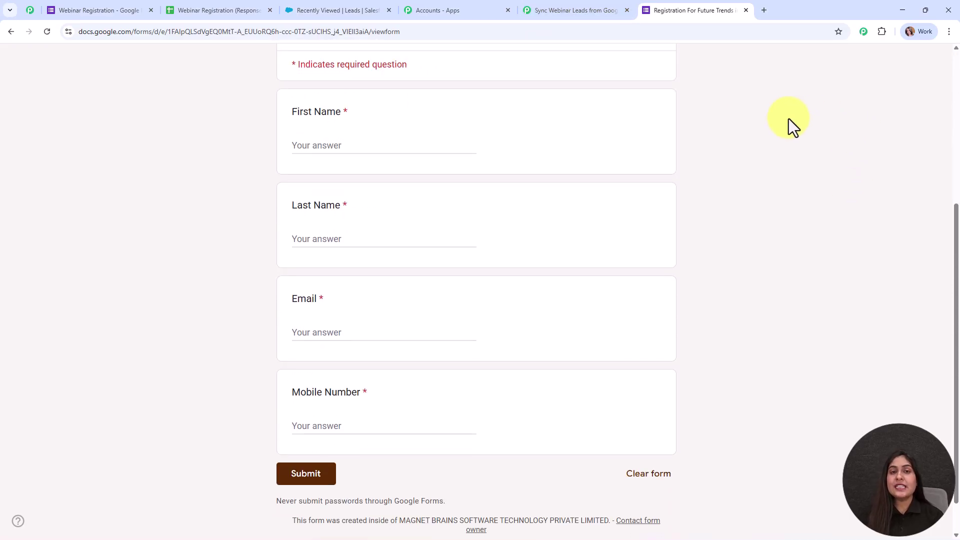
Step: Fill in a test first name, last name, e-mail and mobile number, then submit the registration
left_click(326, 146)
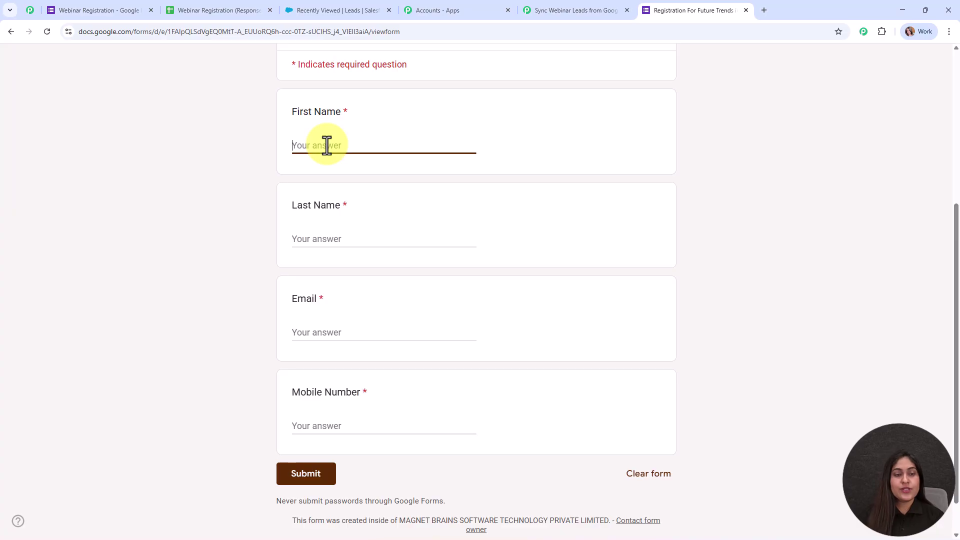
type("Test")
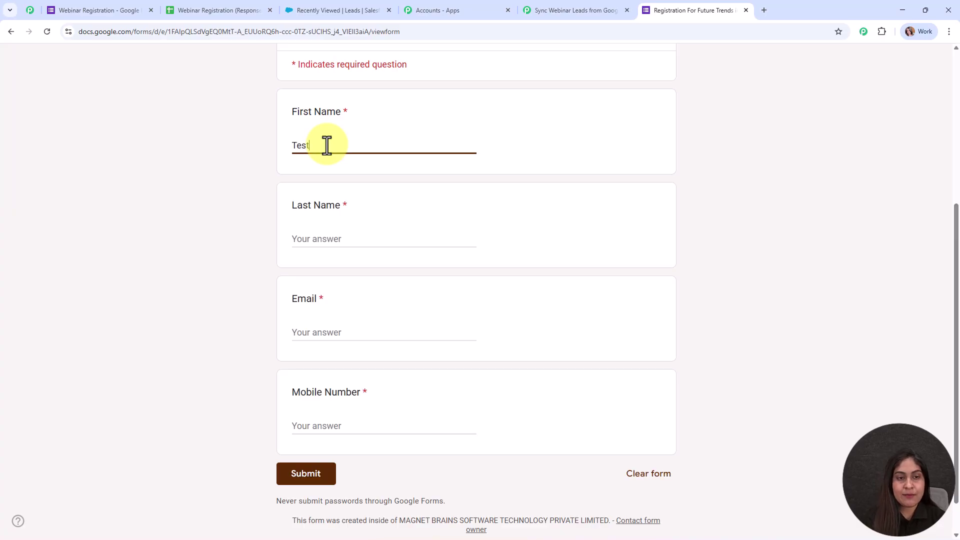
left_click(321, 233)
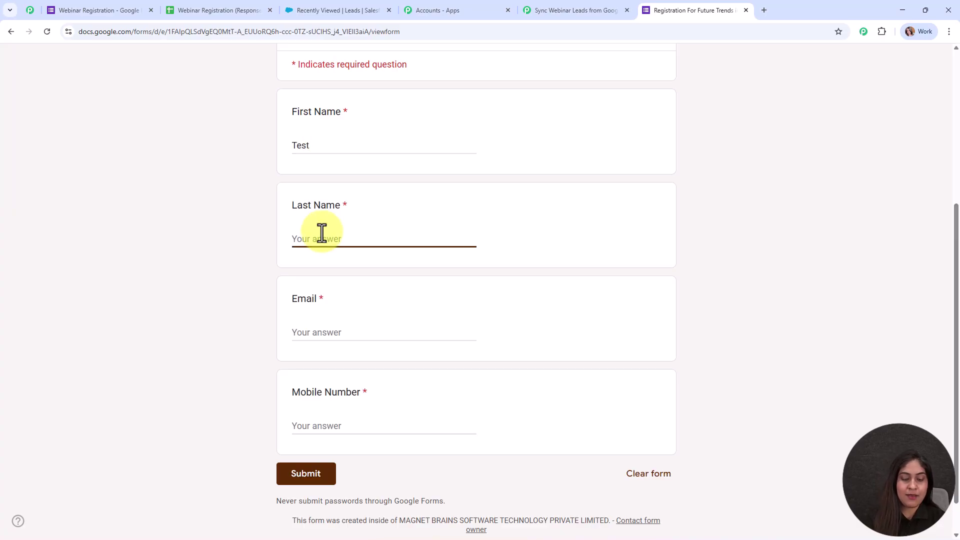
type("Student")
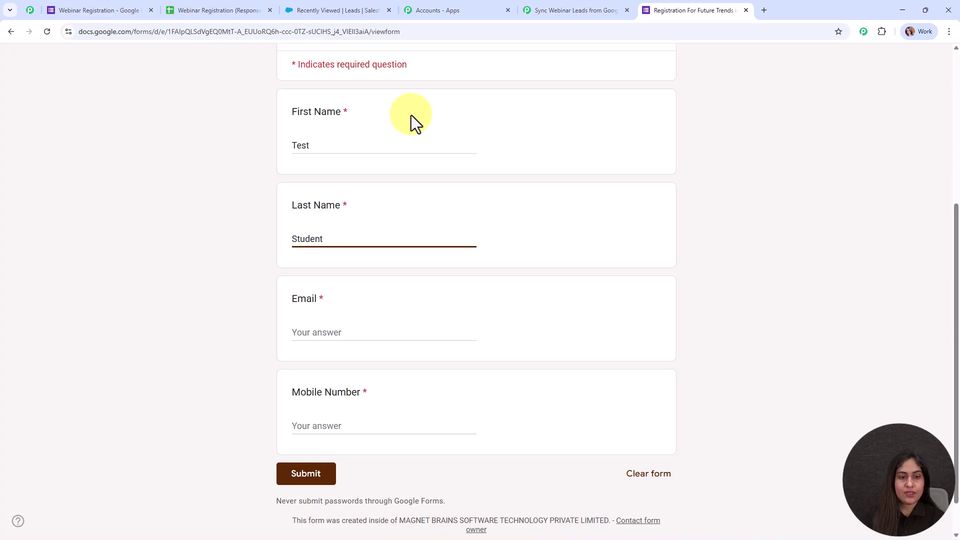
left_click(356, 337)
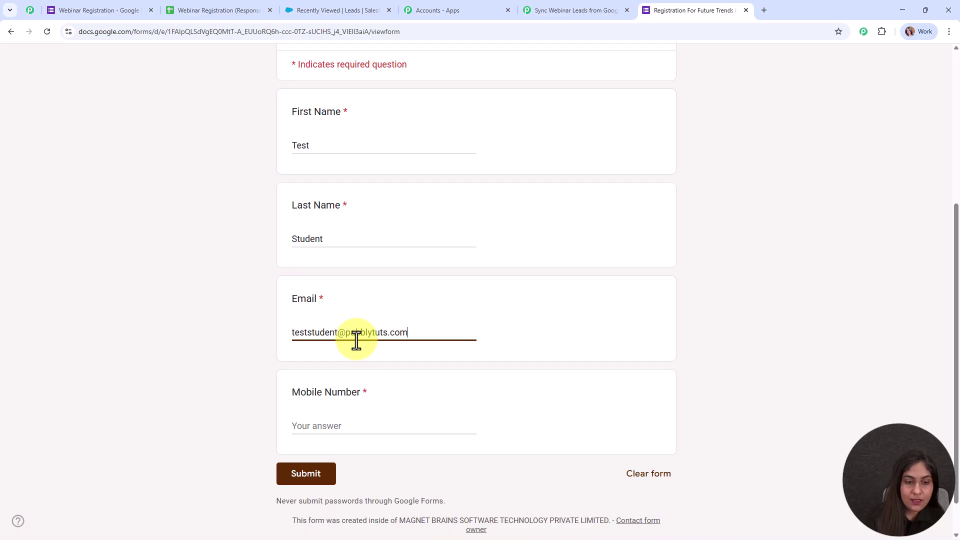
left_click(357, 429)
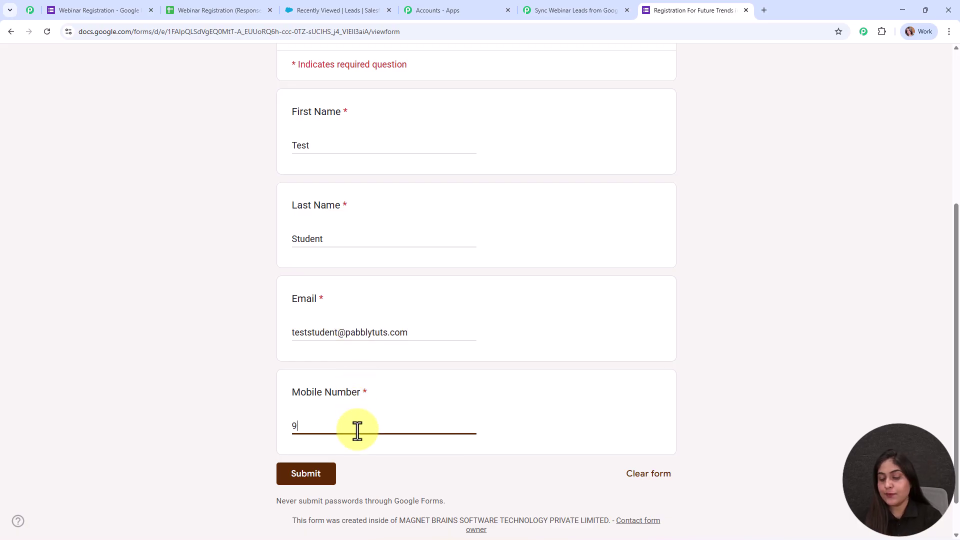
left_click(290, 481)
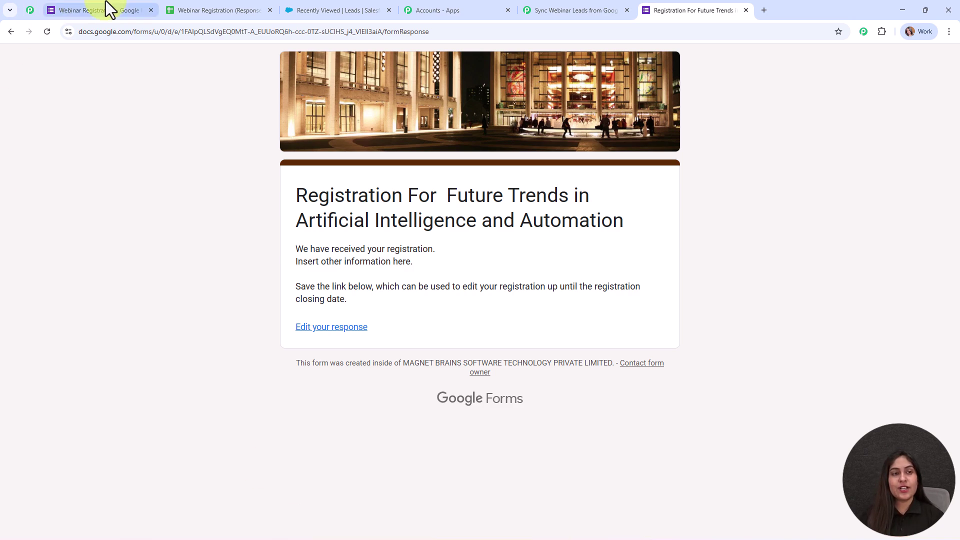
Step: Find the new test registration in row 2 of the responses sheet and left-align it
left_click(203, 4)
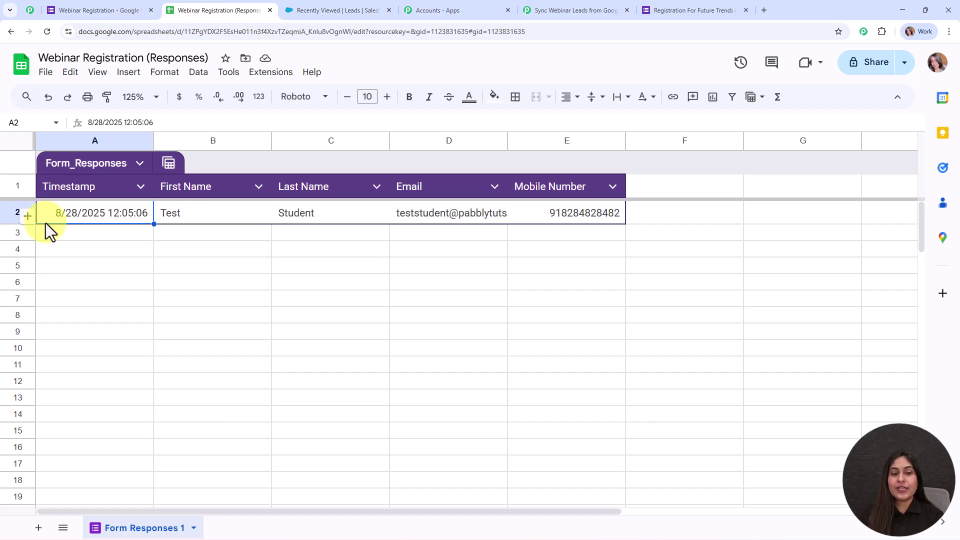
left_click(8, 213)
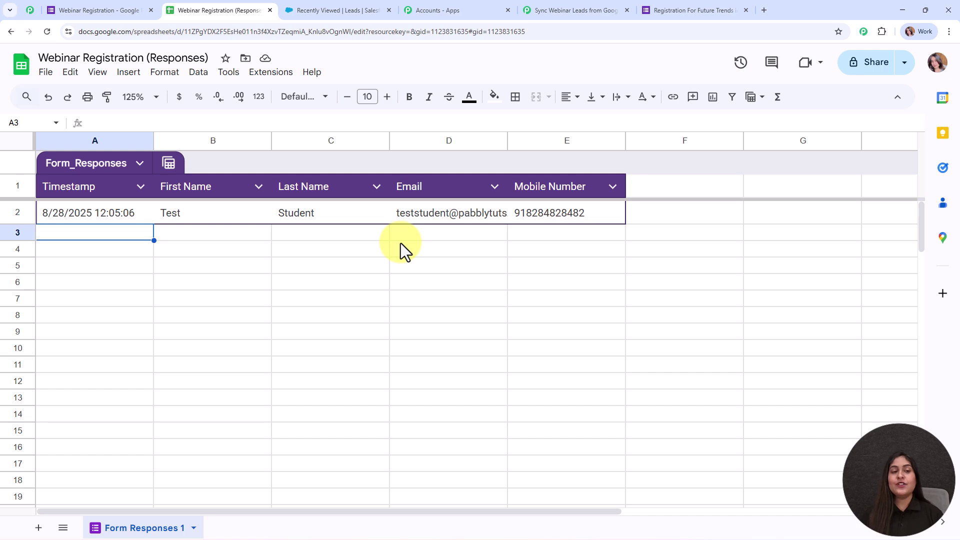
left_click(271, 72)
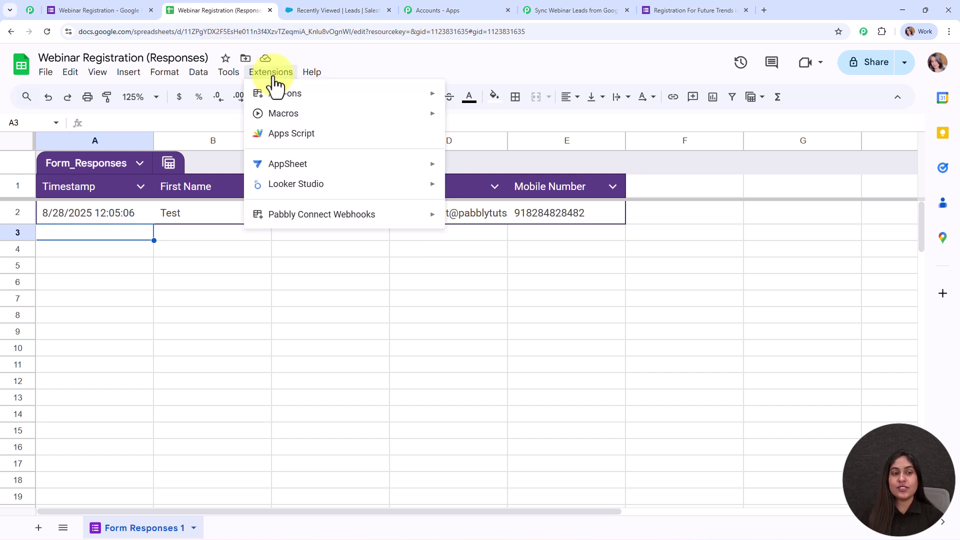
mouse_move(294, 102)
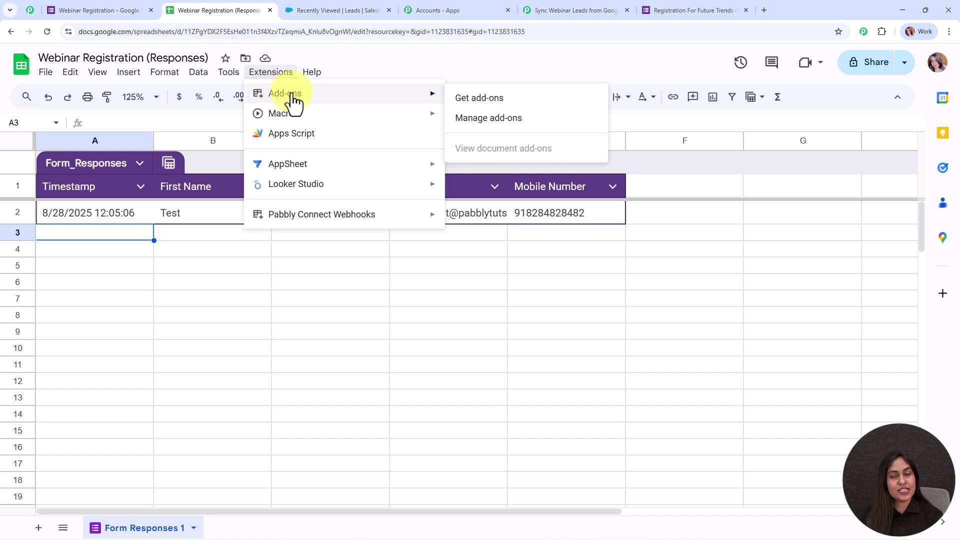
left_click(522, 100)
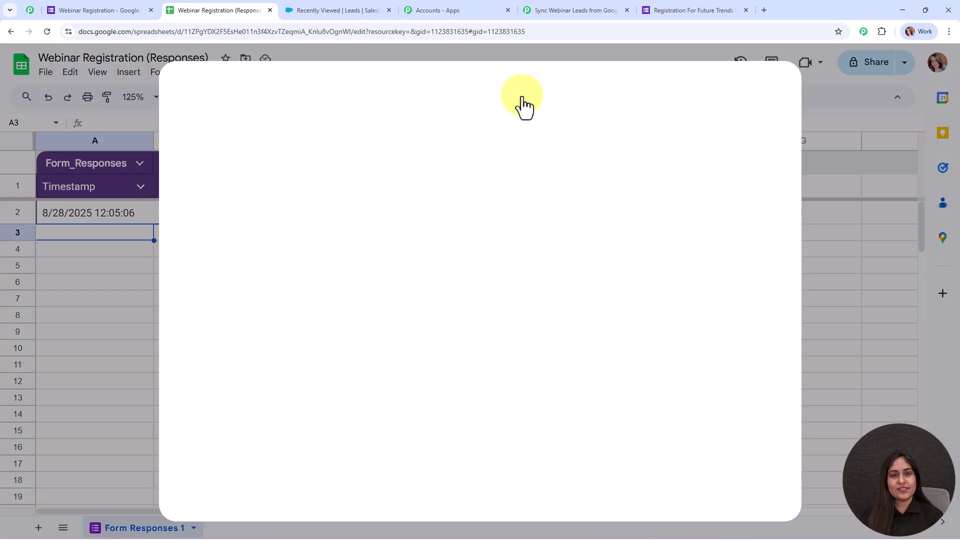
left_click(518, 97)
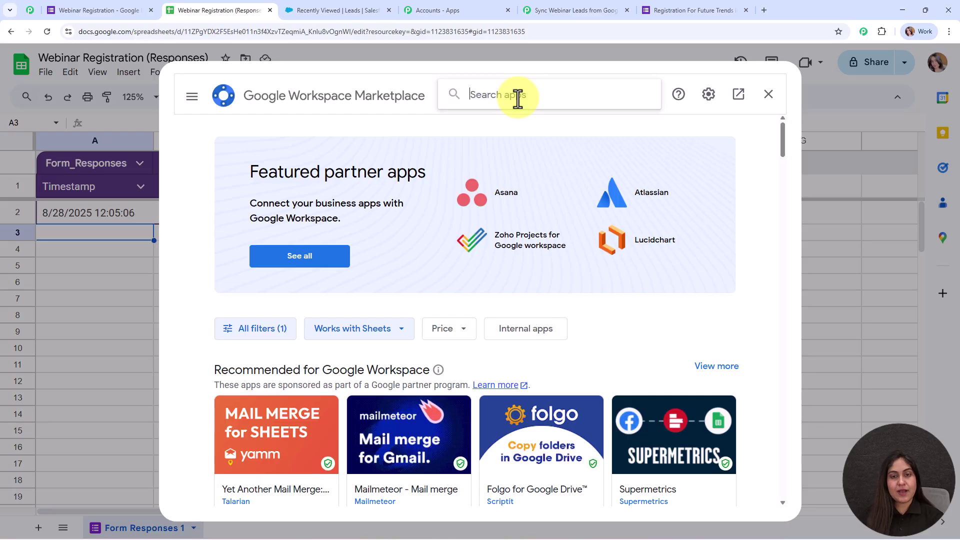
type("pabb")
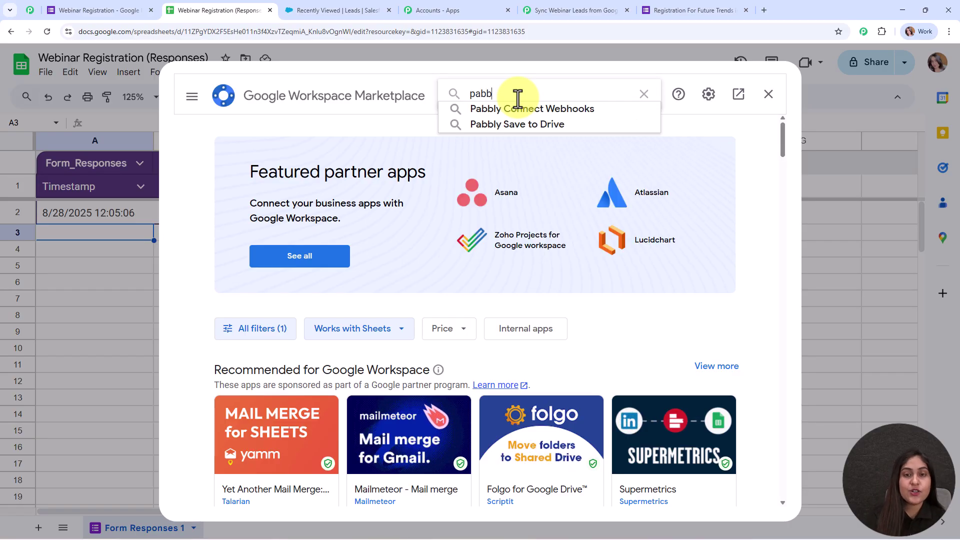
left_click(505, 103)
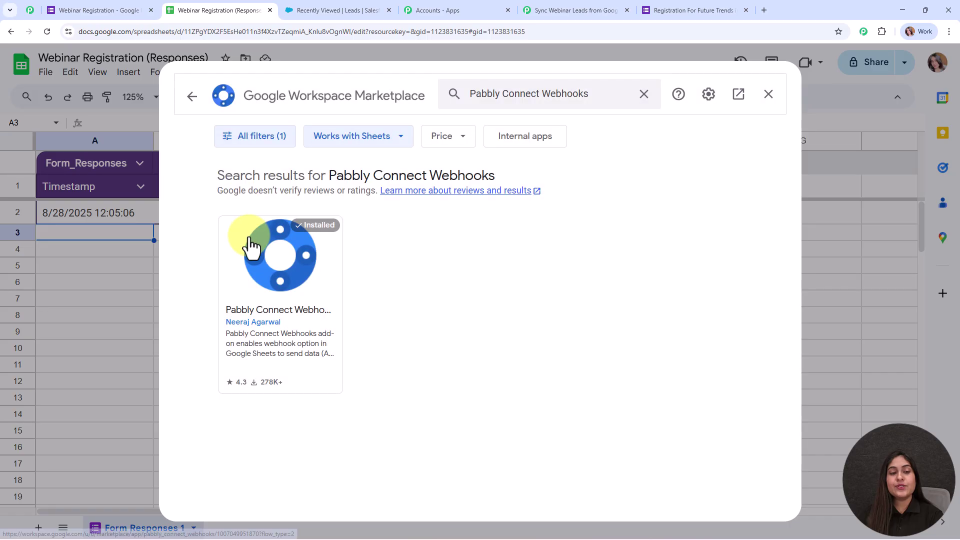
left_click(249, 246)
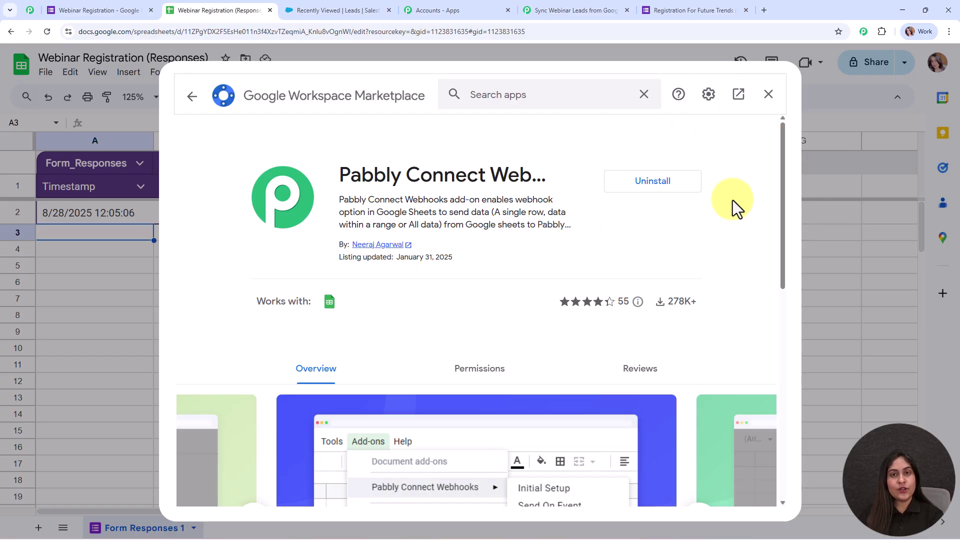
left_click(196, 103)
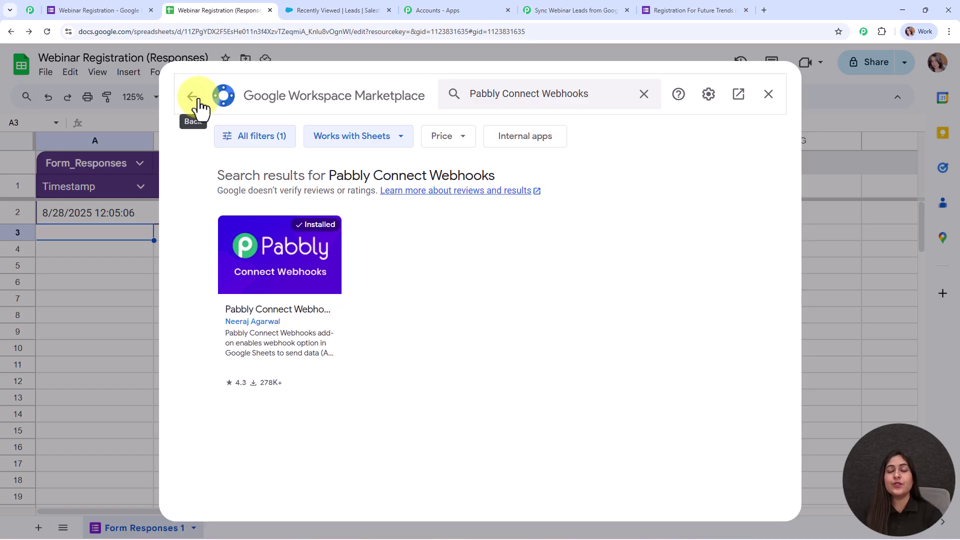
left_click(764, 95)
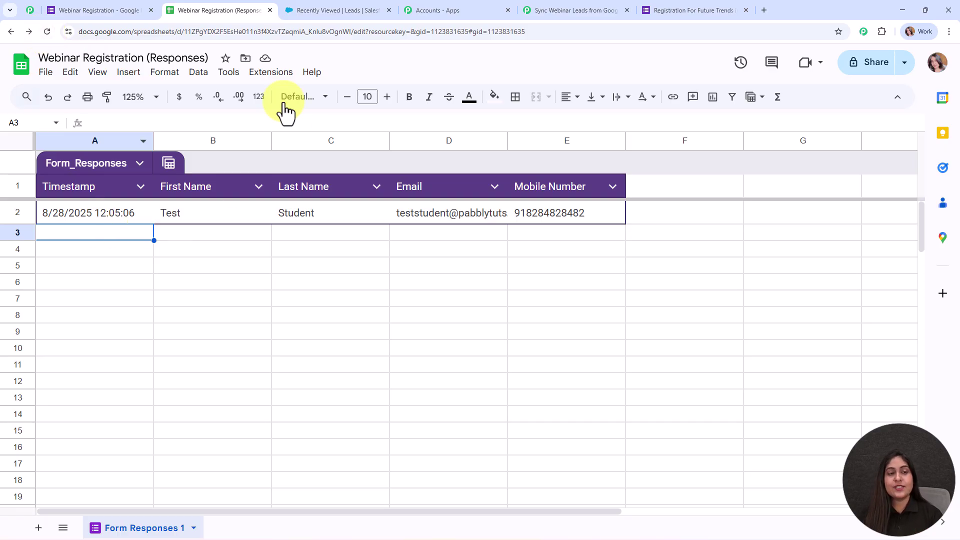
Step: Open the Pabbly Connect Webhooks Initial Setup for the Form Responses 1 sheet
left_click(278, 75)
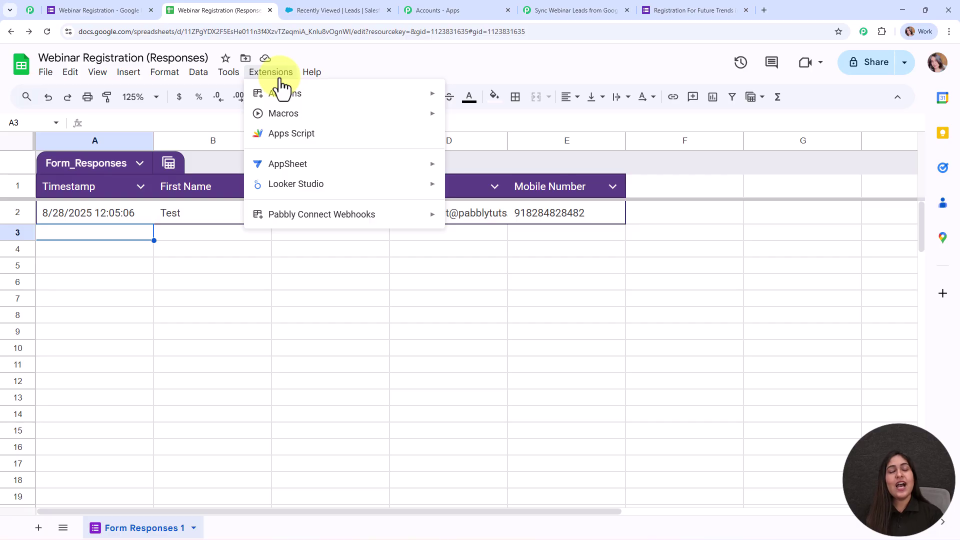
mouse_move(300, 221)
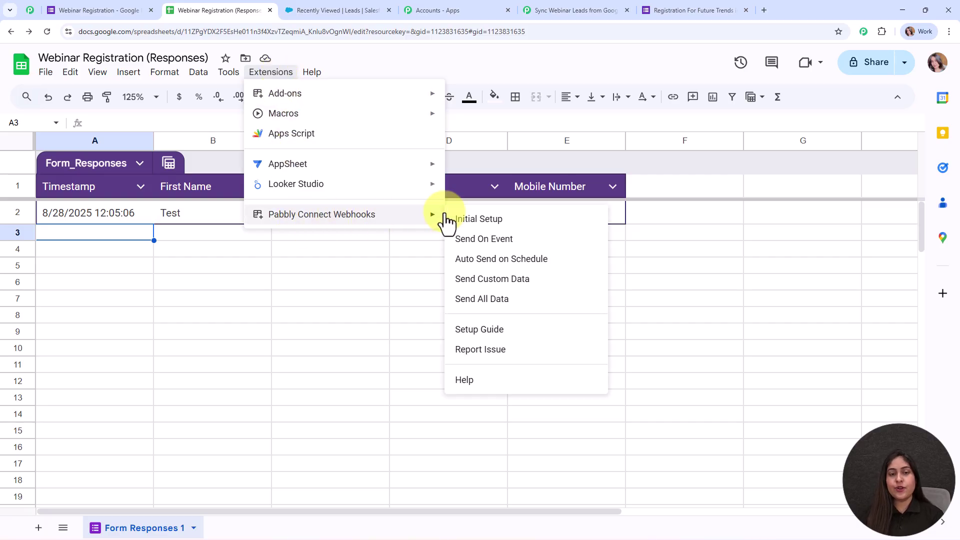
left_click(585, 219)
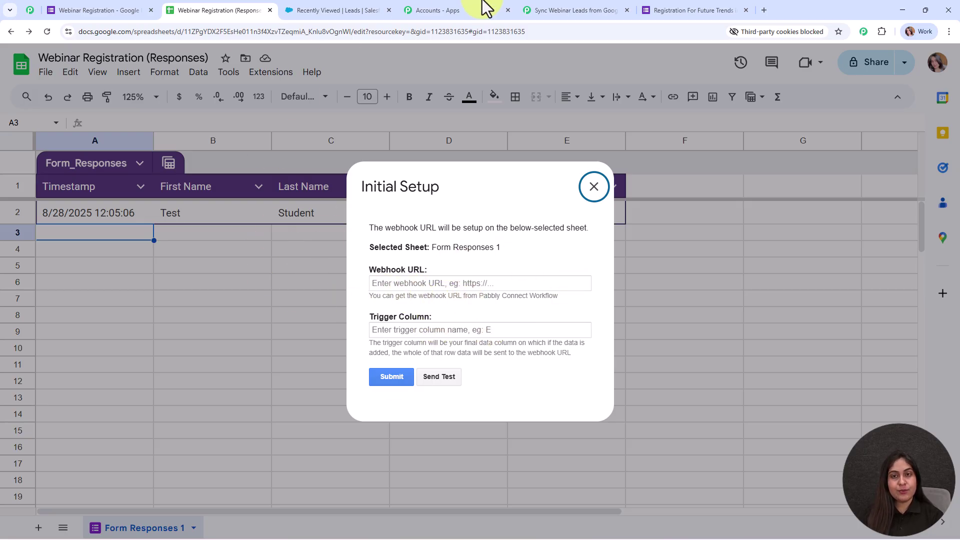
Step: Copy the workflow's webhook URL from Pabbly Connect and paste it into the Webhook URL field
left_click(575, 10)
left_click(933, 197)
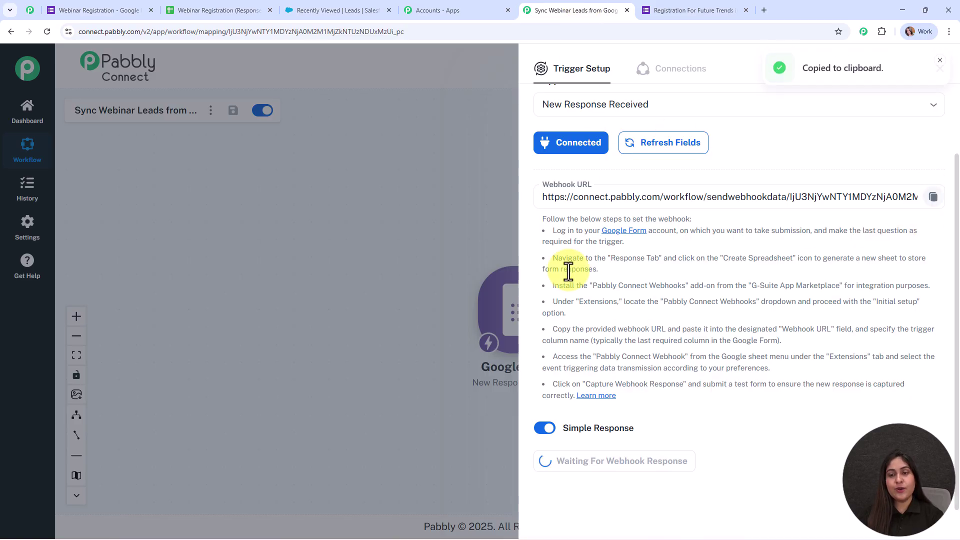
left_click(208, 4)
left_click(418, 283)
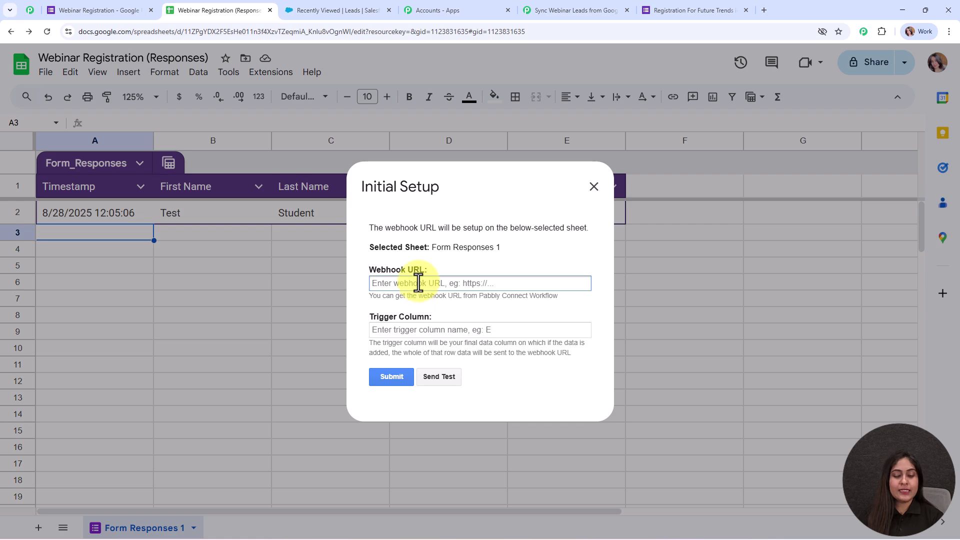
key("ctrl+v")
left_click(492, 268)
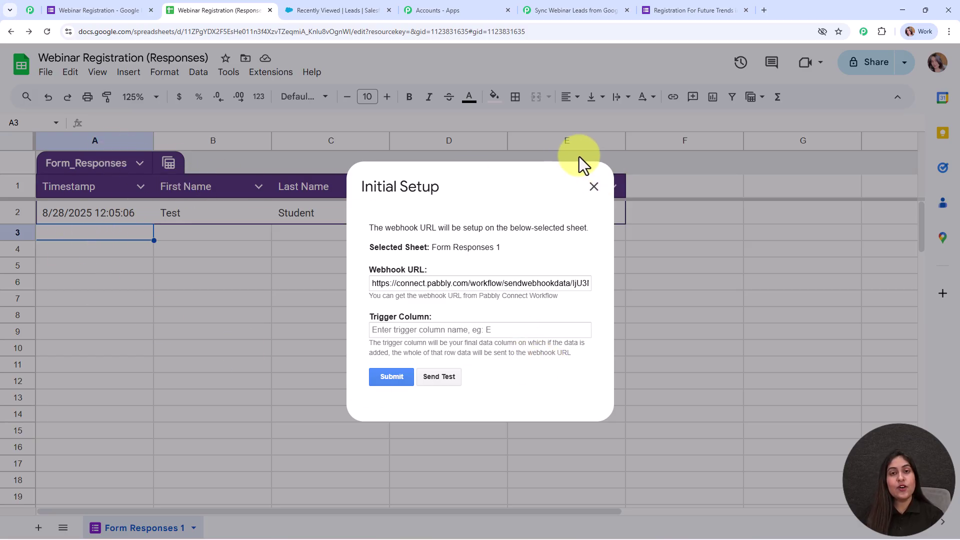
Step: Set the trigger column to E and submit the webhook setup
left_click(444, 334)
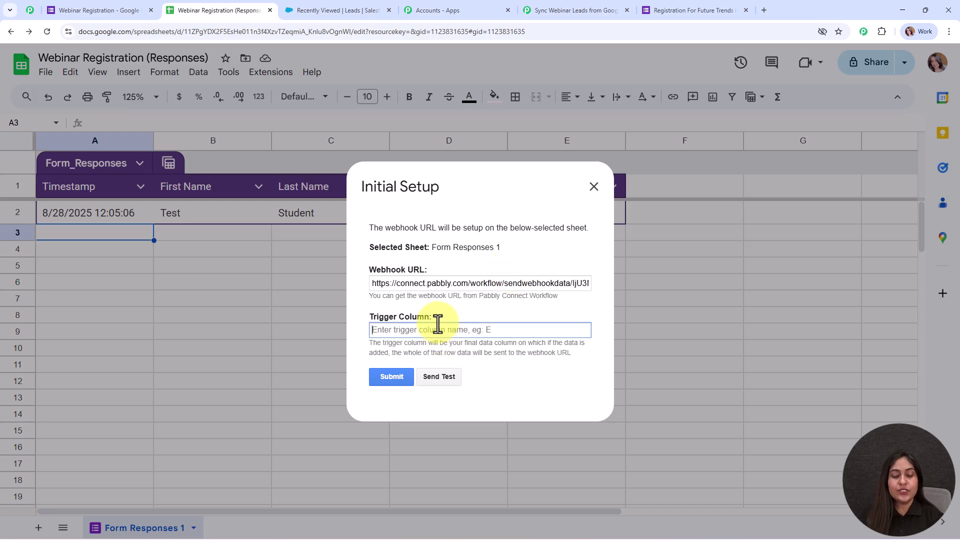
type("E")
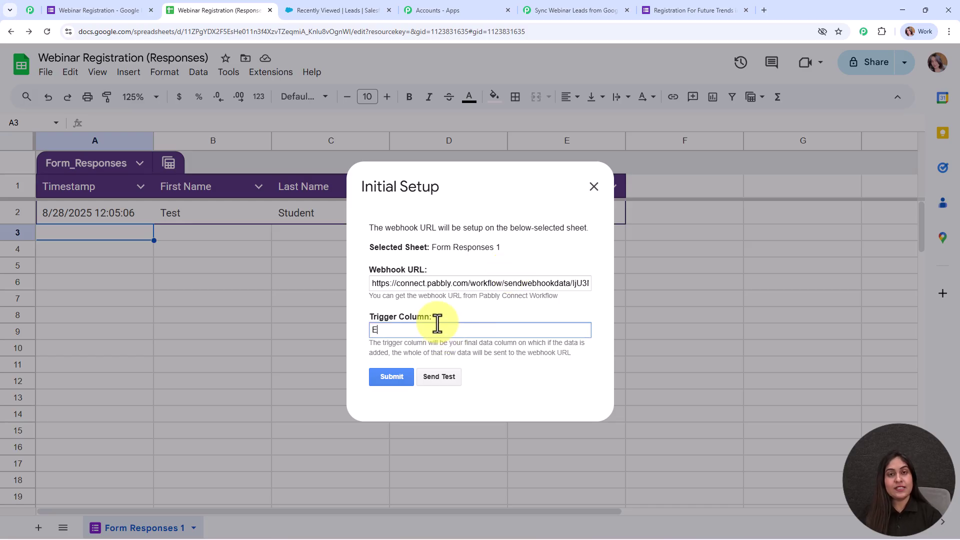
left_click(398, 382)
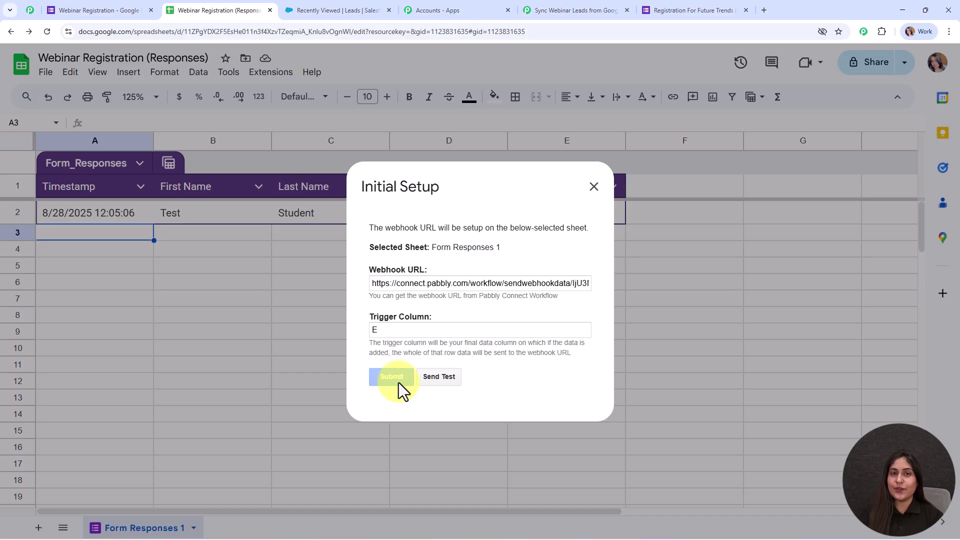
scroll(486, 327, "down", 1)
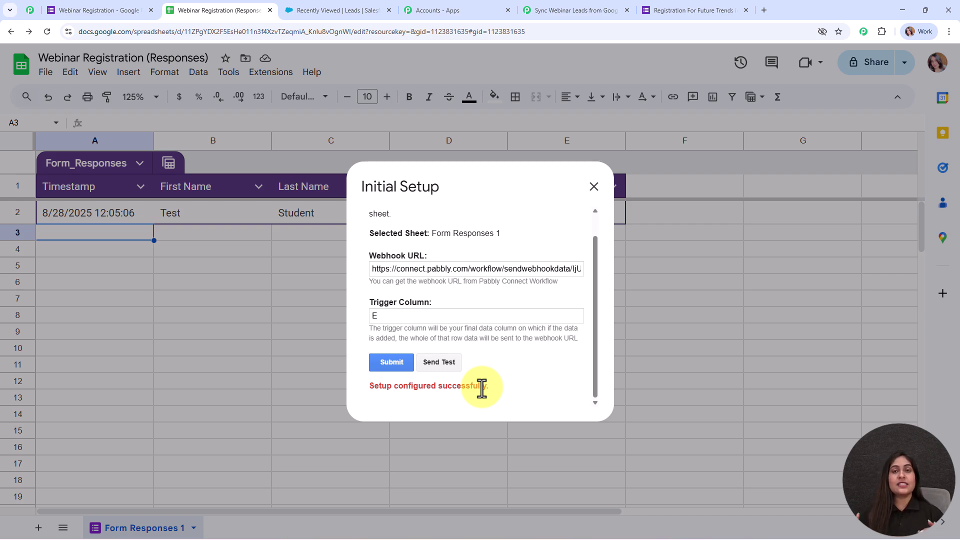
Step: Send the existing row as test data, then close the Initial Setup dialog
left_click(444, 363)
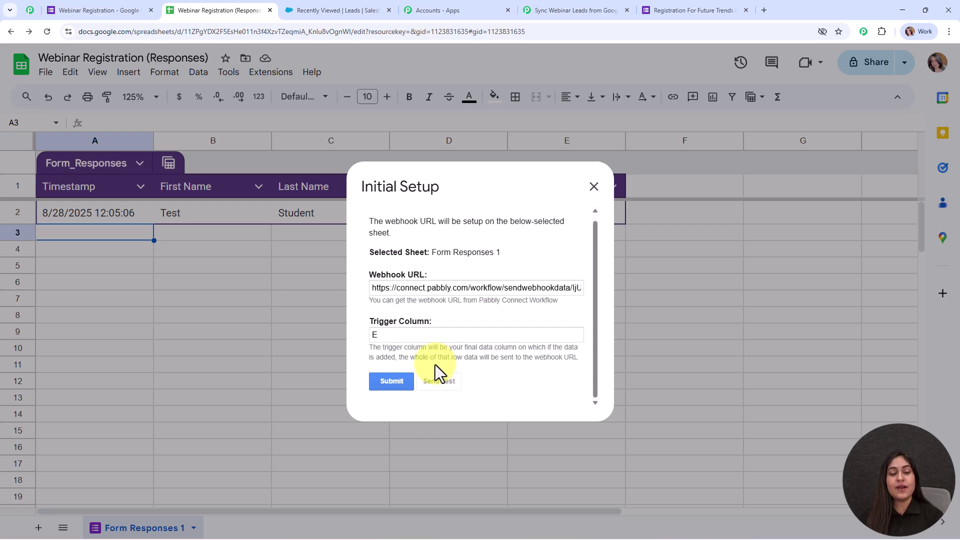
scroll(454, 292, "down", 1)
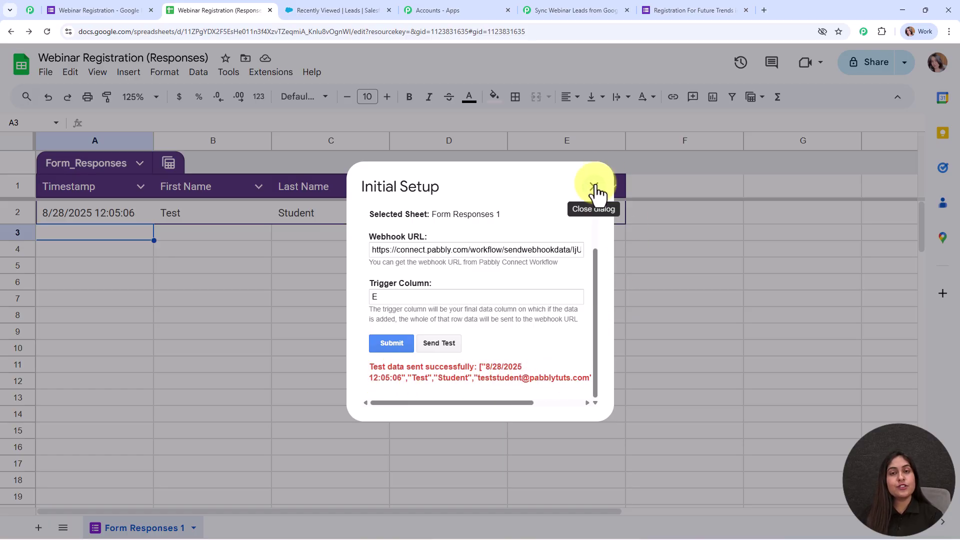
scroll(480, 300, "up", 1)
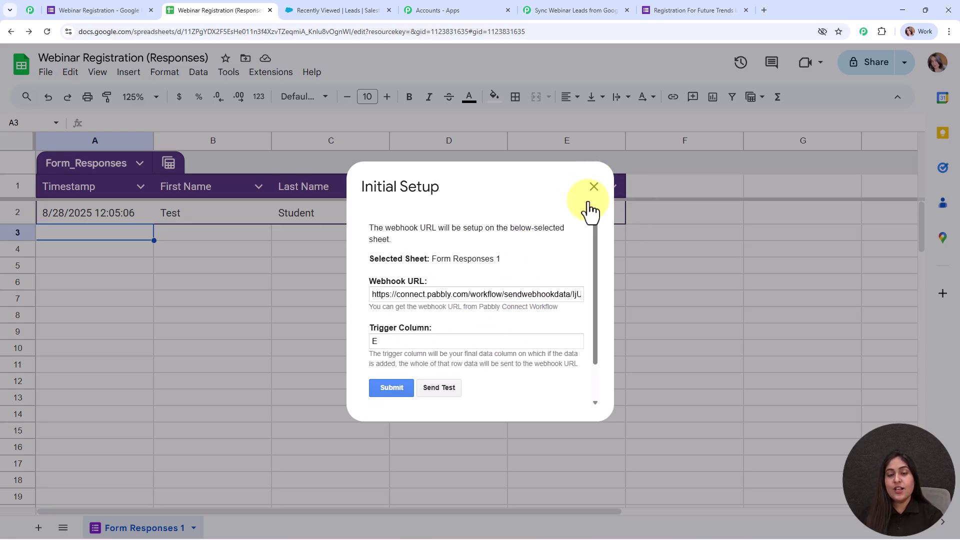
left_click(593, 189)
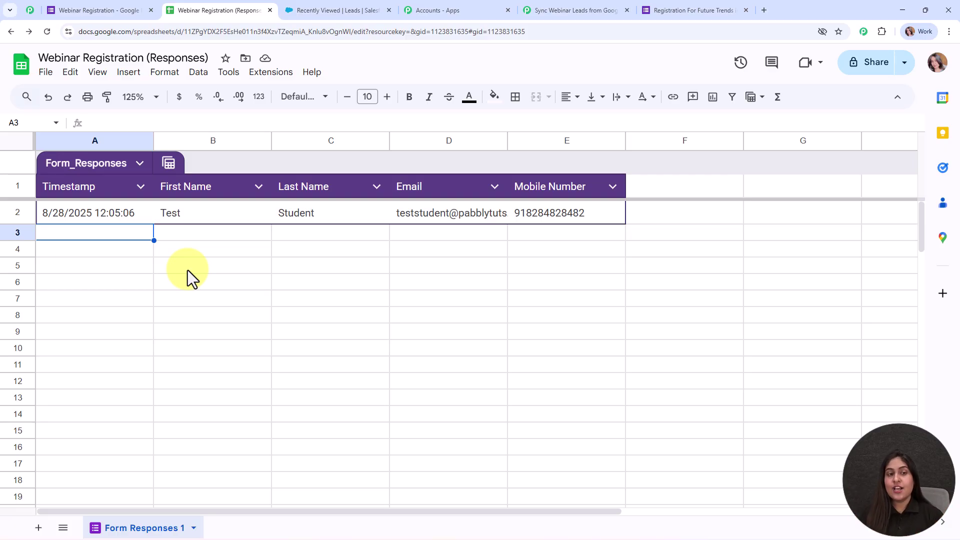
Step: Enable Send On Event in the Pabbly Connect Webhooks add-on
left_click(271, 72)
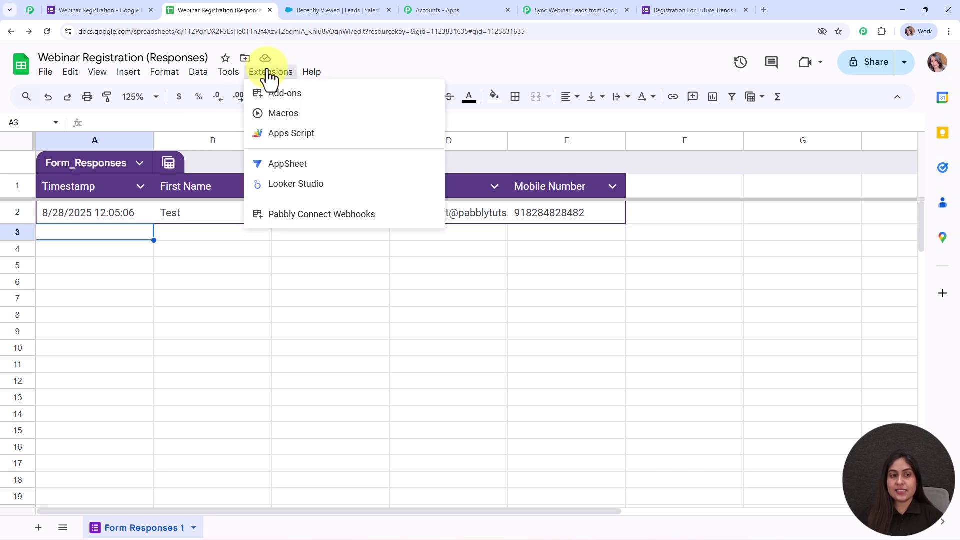
mouse_move(326, 222)
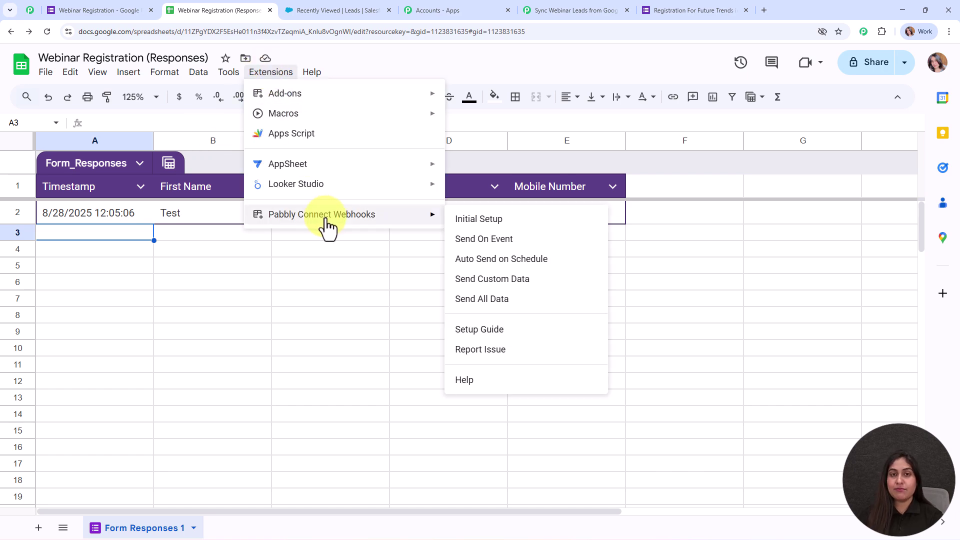
left_click(498, 240)
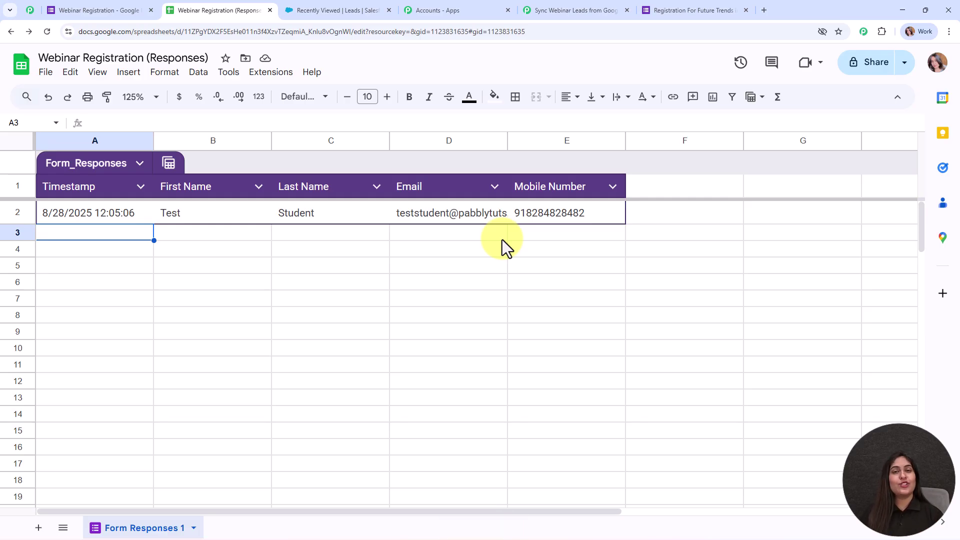
Step: Confirm Send On Event is checked, then return to the Pabbly Connect workflow
left_click(269, 74)
mouse_move(315, 214)
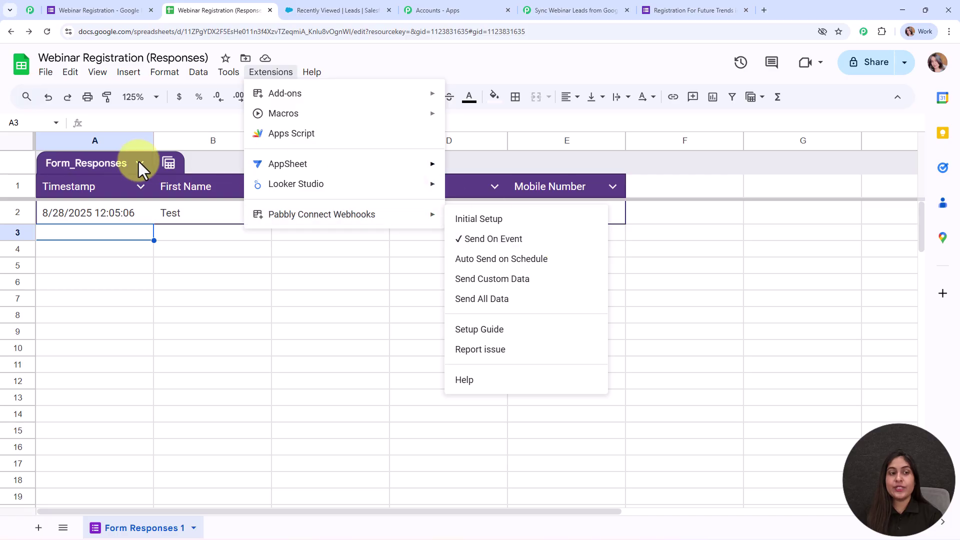
left_click(103, 233)
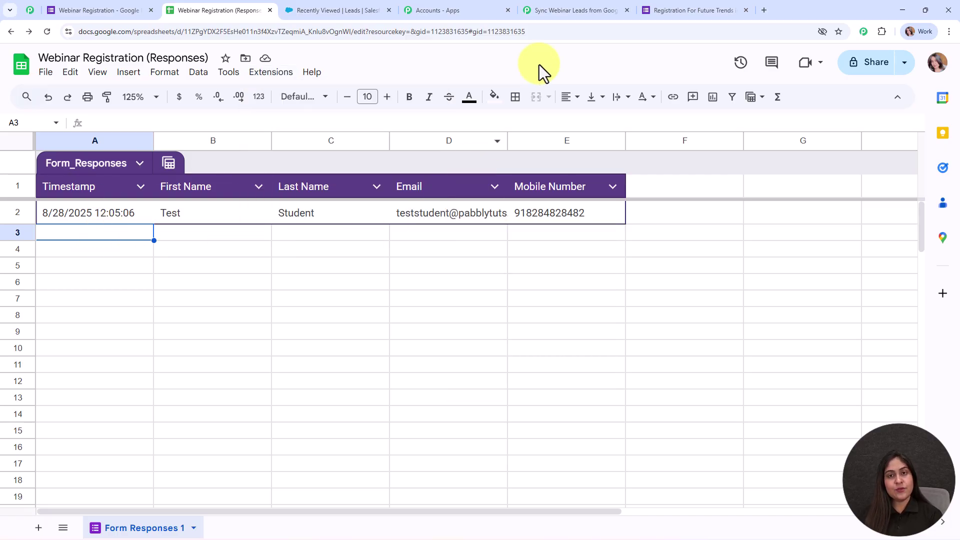
left_click(535, 13)
Step: Review the captured Response A fields, close the trigger setup and move the Google Forms node up-left
scroll(746, 253, "down", 6)
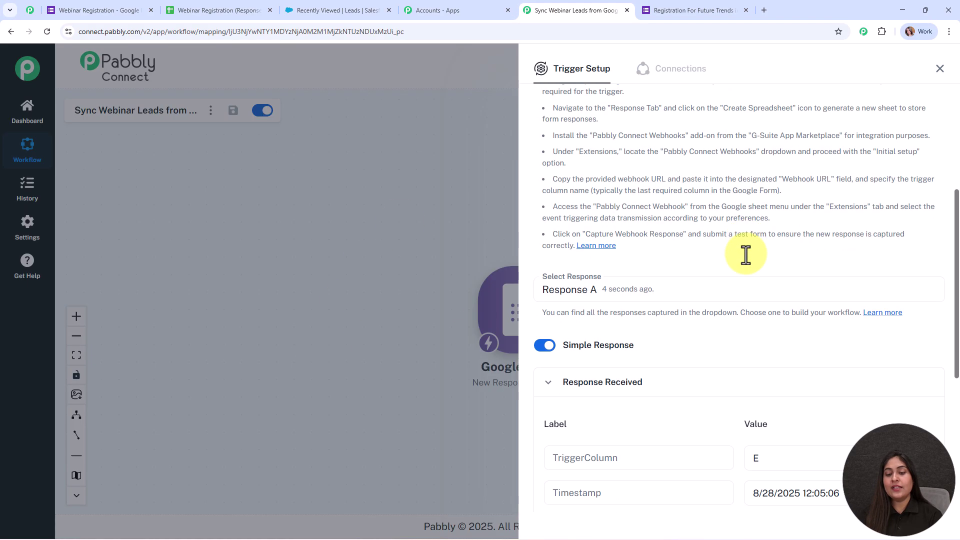
scroll(746, 253, "down", 3)
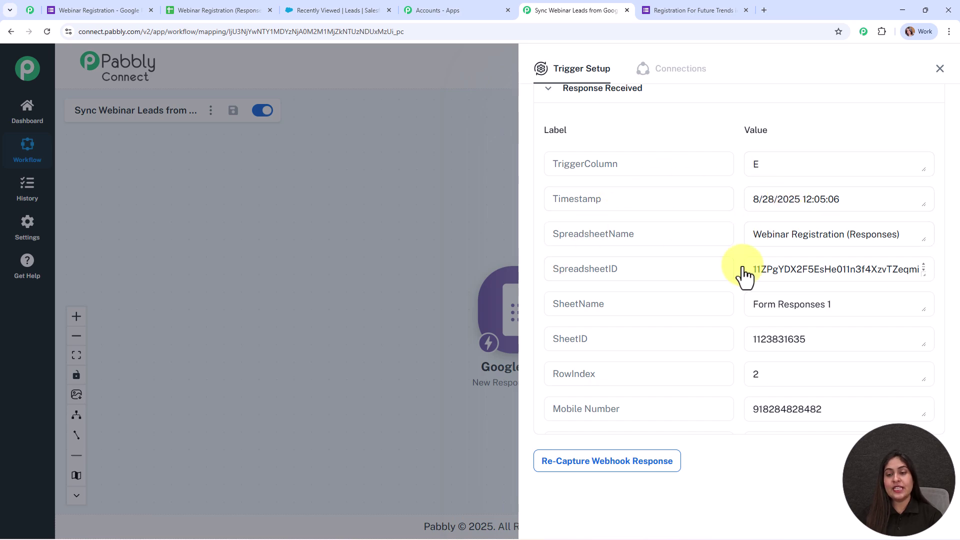
scroll(730, 260, "down", 3)
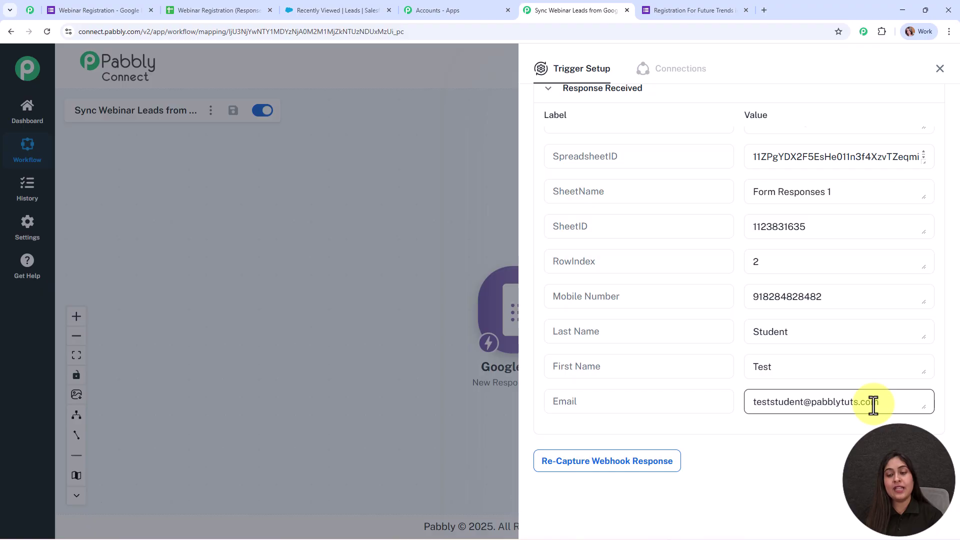
left_click(937, 72)
left_click_drag(525, 332, 368, 239)
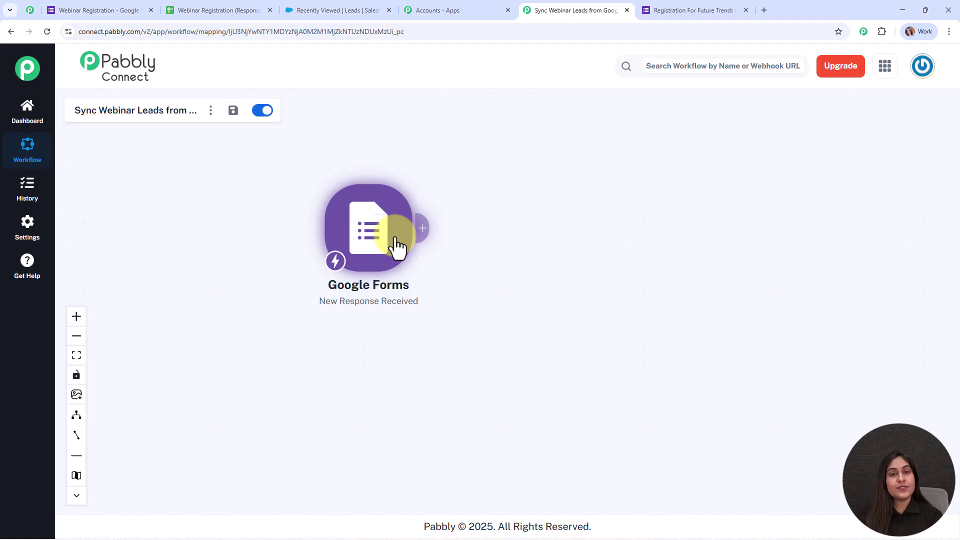
Step: Add a Salesforce Create Lead action after Google Forms and choose to add a new connection
left_click(423, 229)
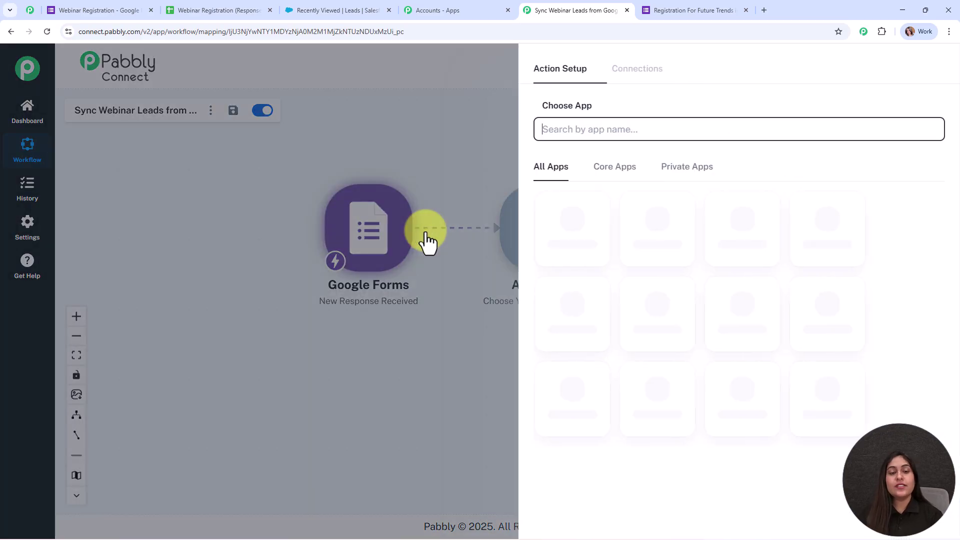
type("sa")
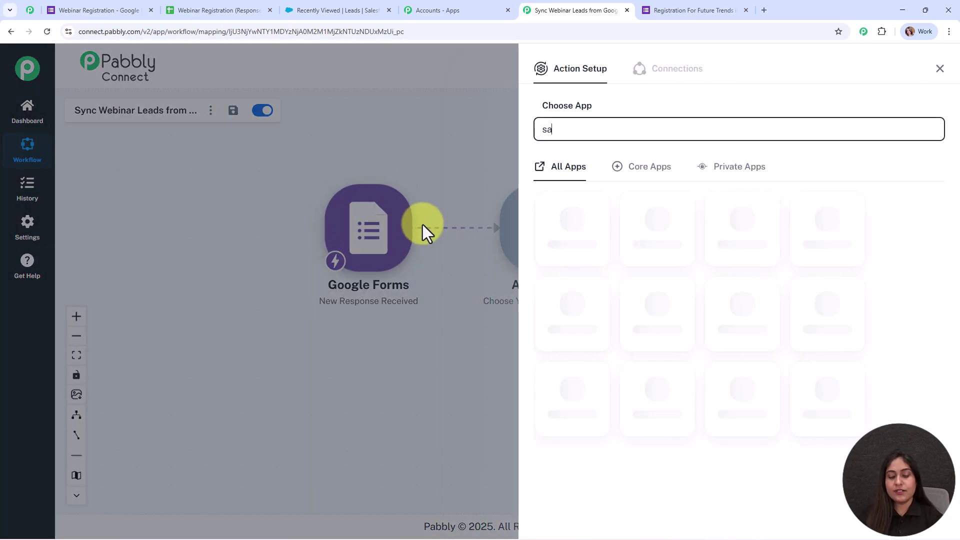
type("les")
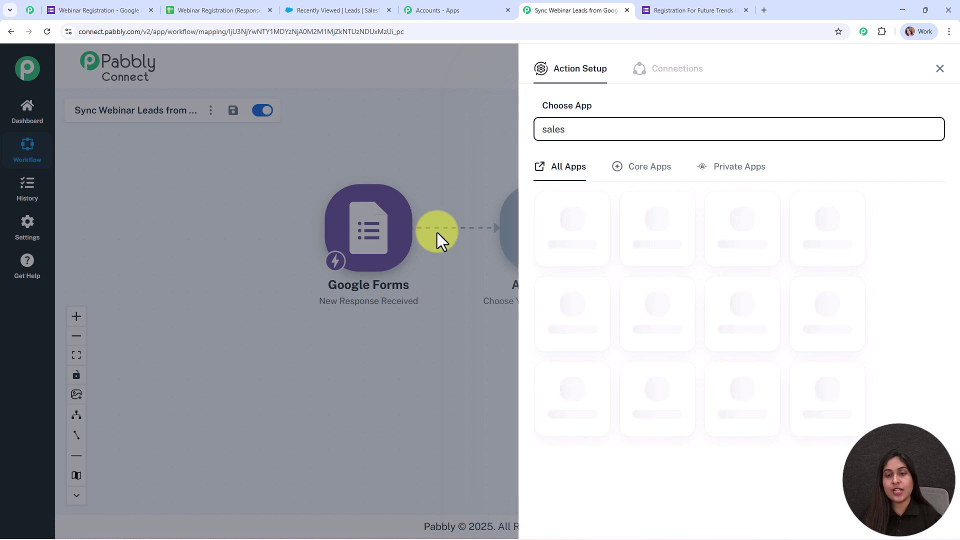
left_click(660, 423)
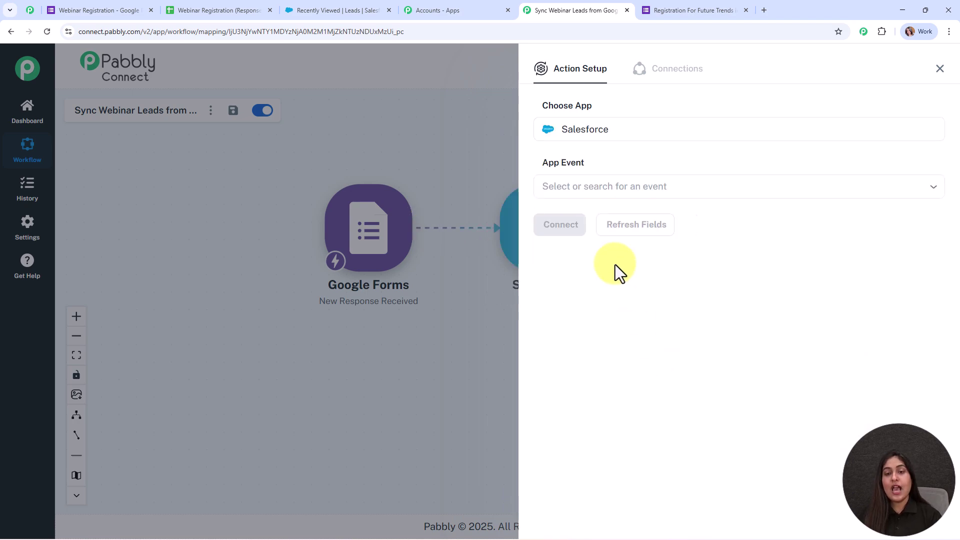
left_click(583, 192)
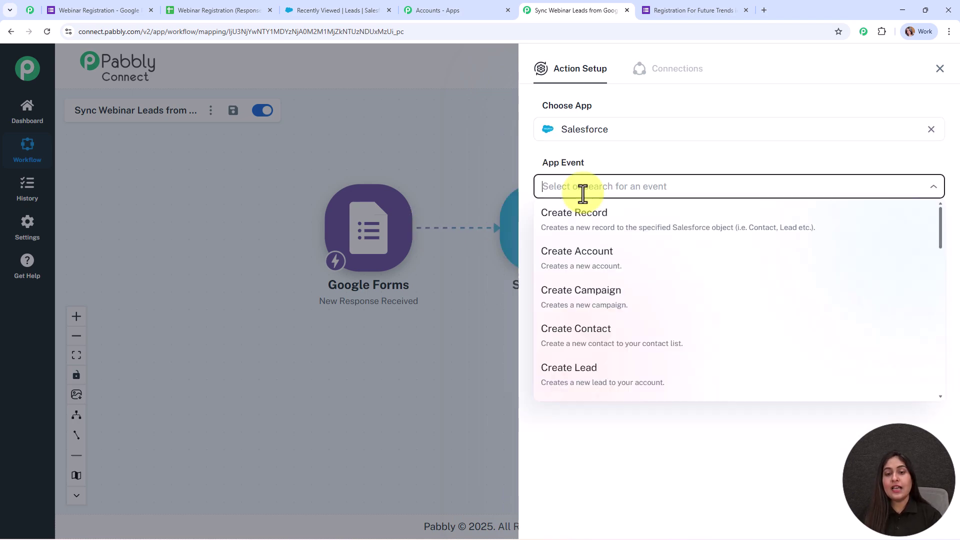
left_click(615, 381)
left_click(563, 240)
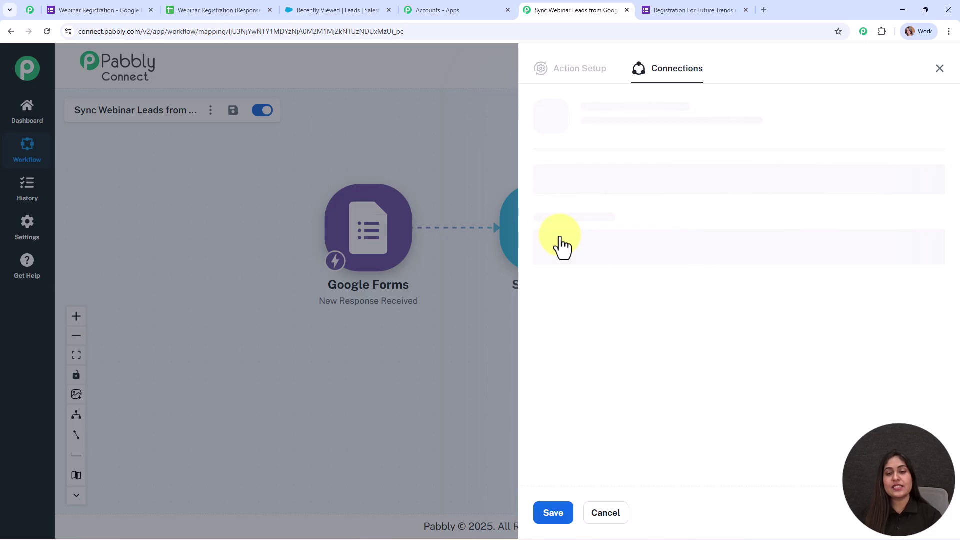
left_click(538, 164)
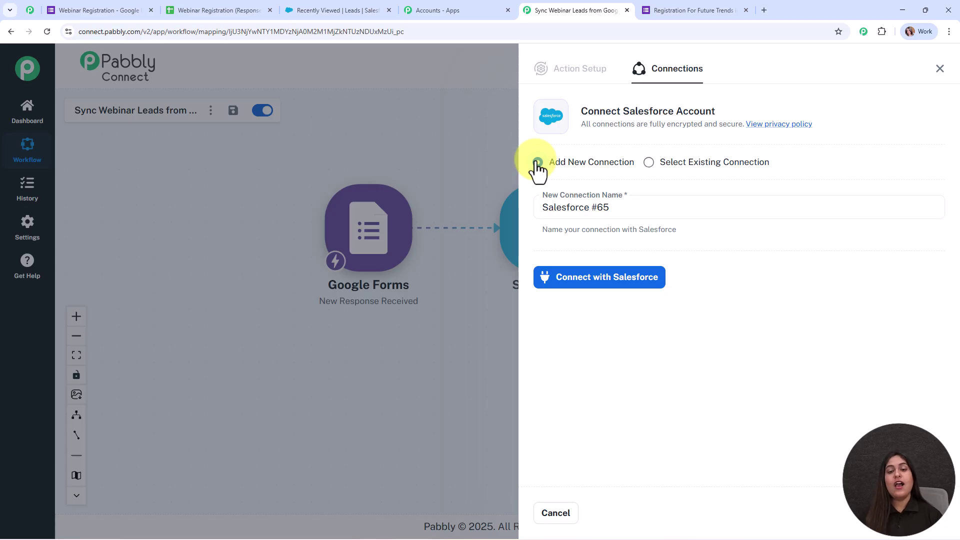
Step: Authorize the Salesforce connection and allow Pabbly Connect access to the account
left_click(599, 285)
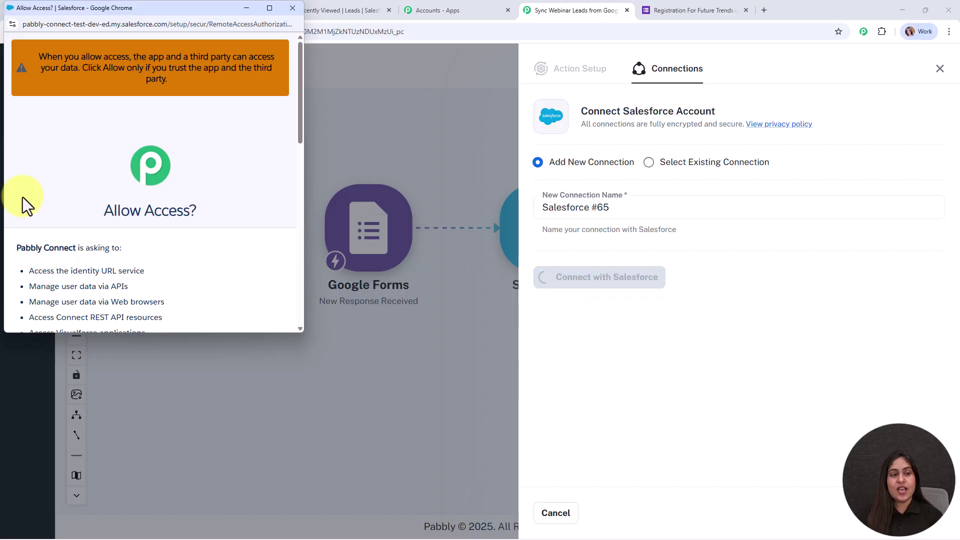
scroll(226, 221, "down", 8)
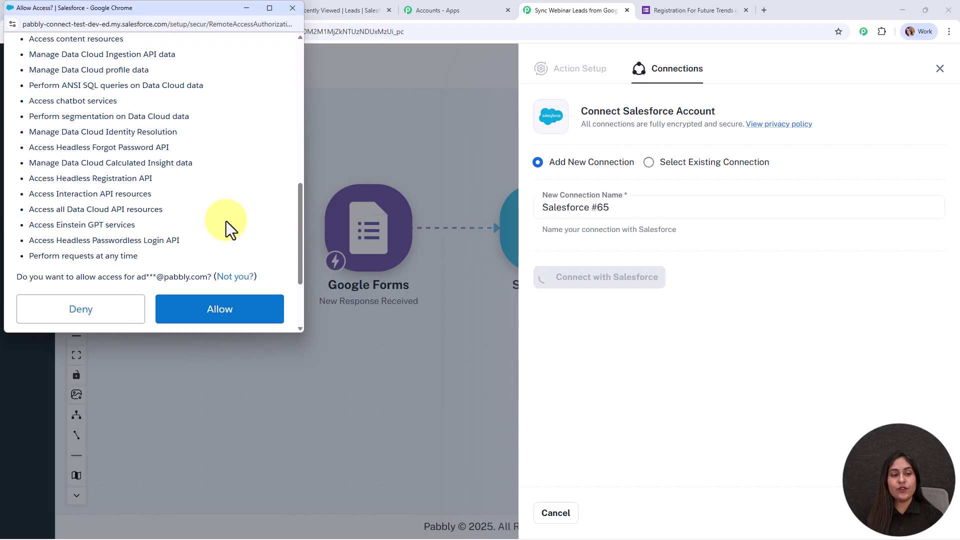
left_click(244, 287)
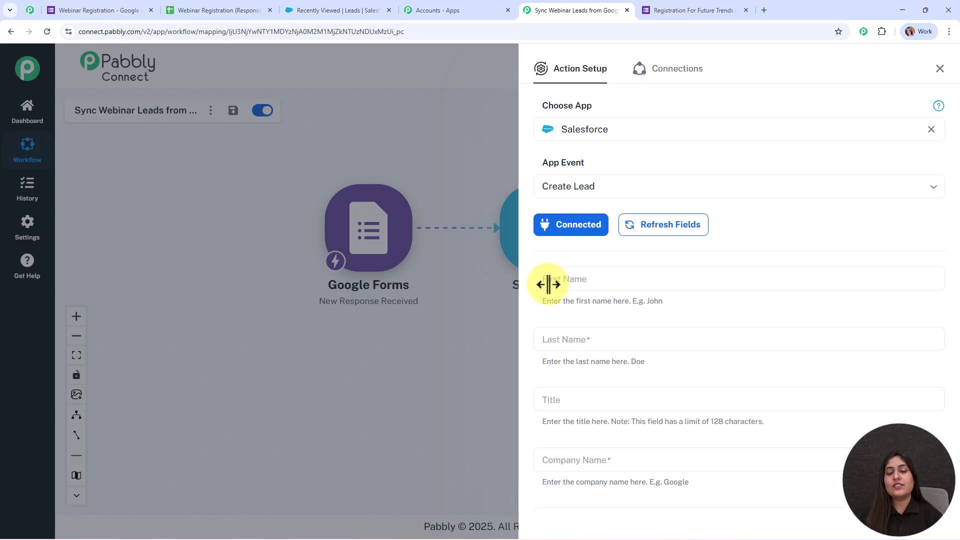
Step: Map the form response's First Name into the lead's First Name field
scroll(826, 216, "down", 3)
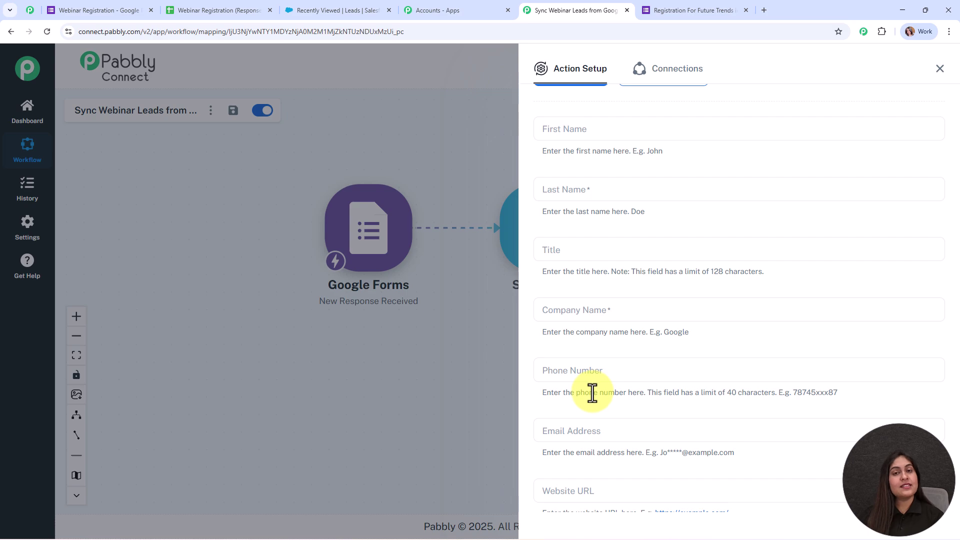
left_click(563, 131)
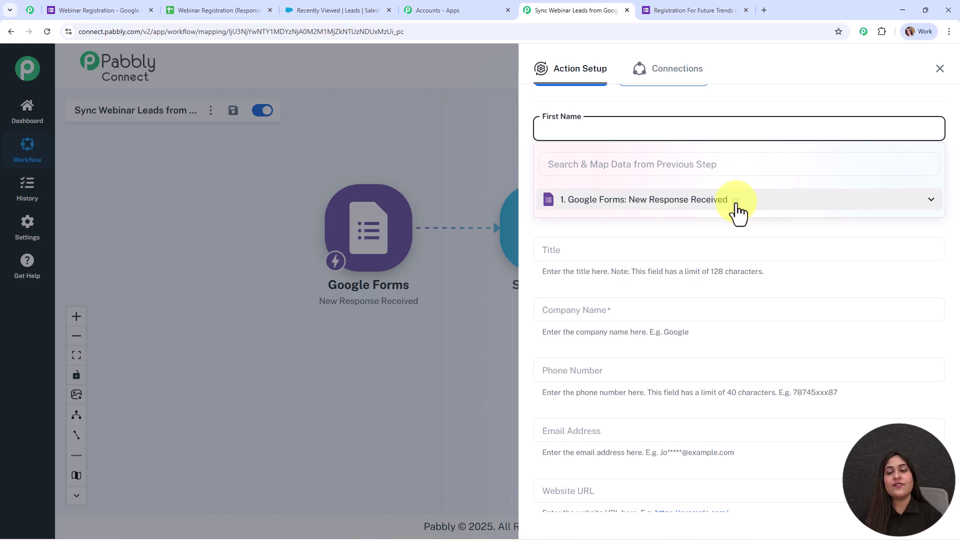
left_click(735, 205)
scroll(710, 253, "down", 1)
scroll(704, 260, "down", 2)
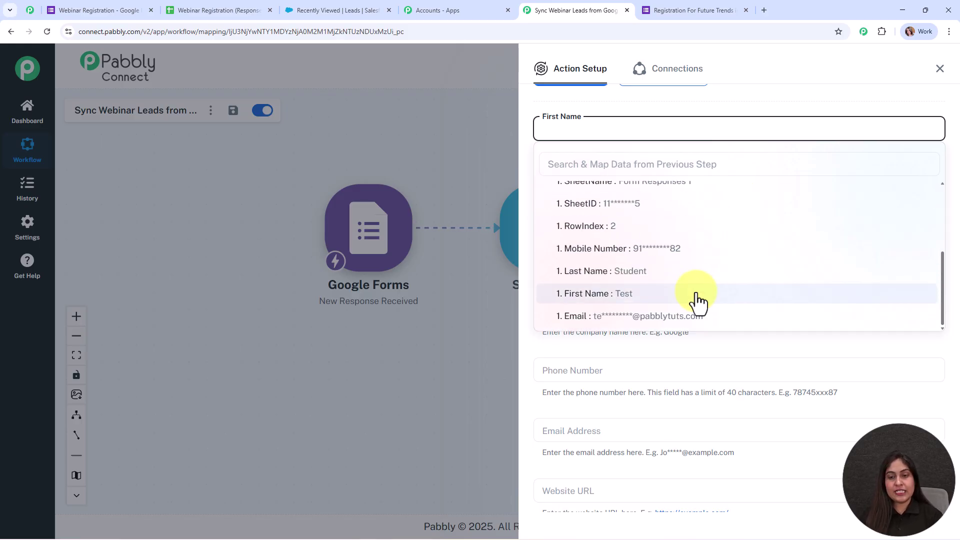
left_click(698, 299)
left_click(515, 206)
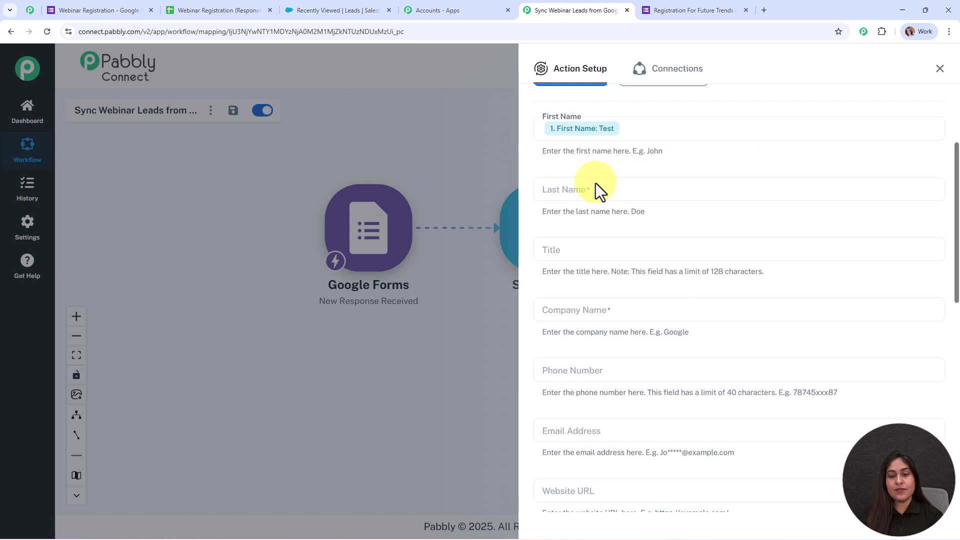
Step: Map the form response's Last Name into the lead's Last Name field
left_click(583, 187)
left_click(625, 265)
scroll(655, 324, "down", 2)
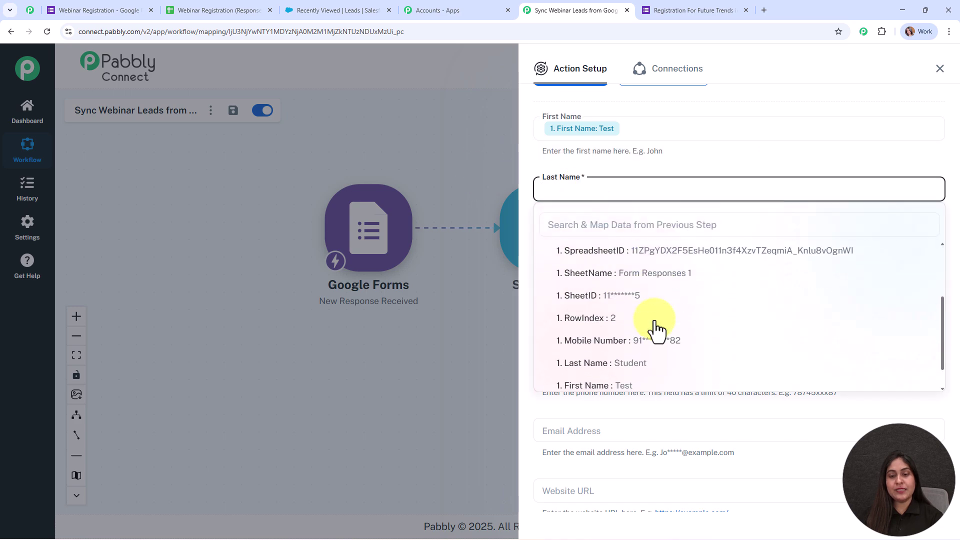
left_click(662, 365)
scroll(737, 240, "down", 2)
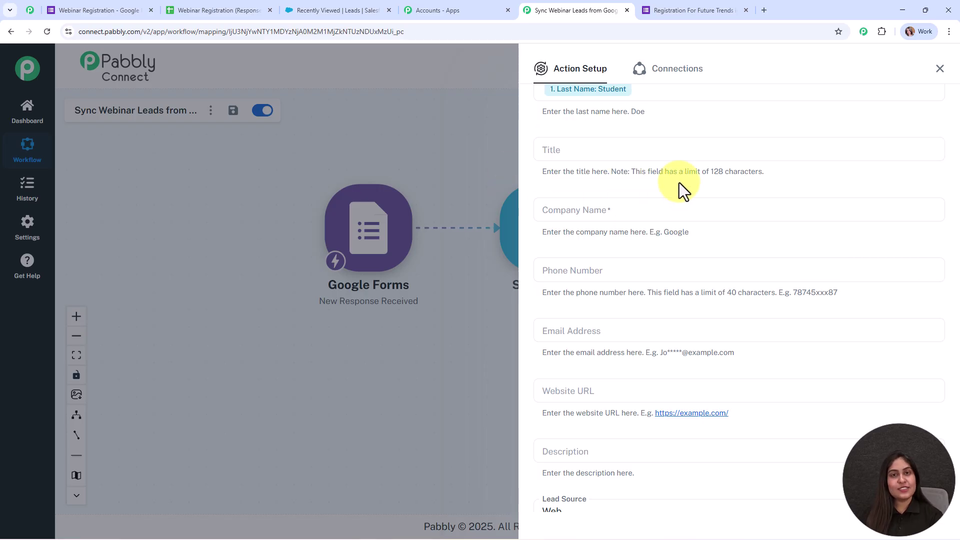
scroll(668, 185, "down", 2)
Step: Set the lead's Company Name to 'ABC Company'
left_click(605, 110)
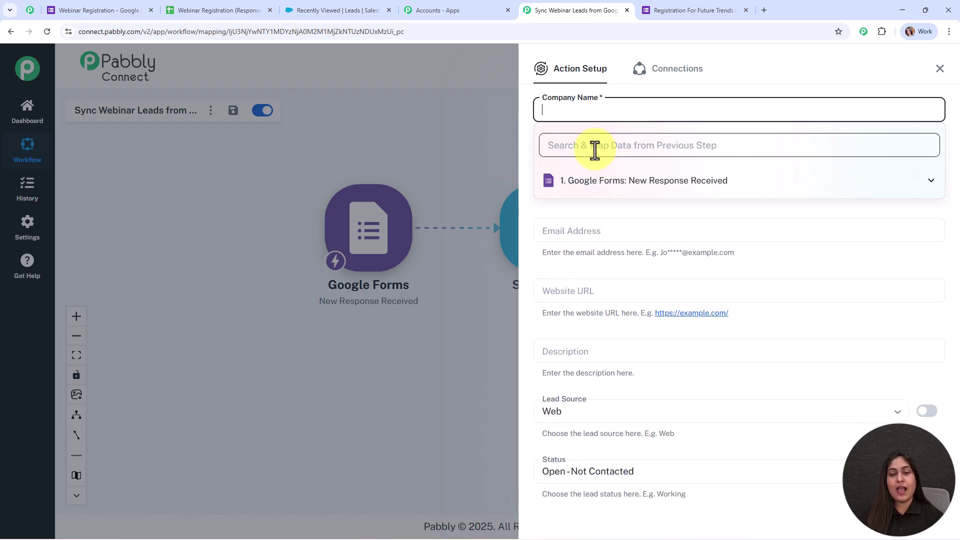
type("ABC C")
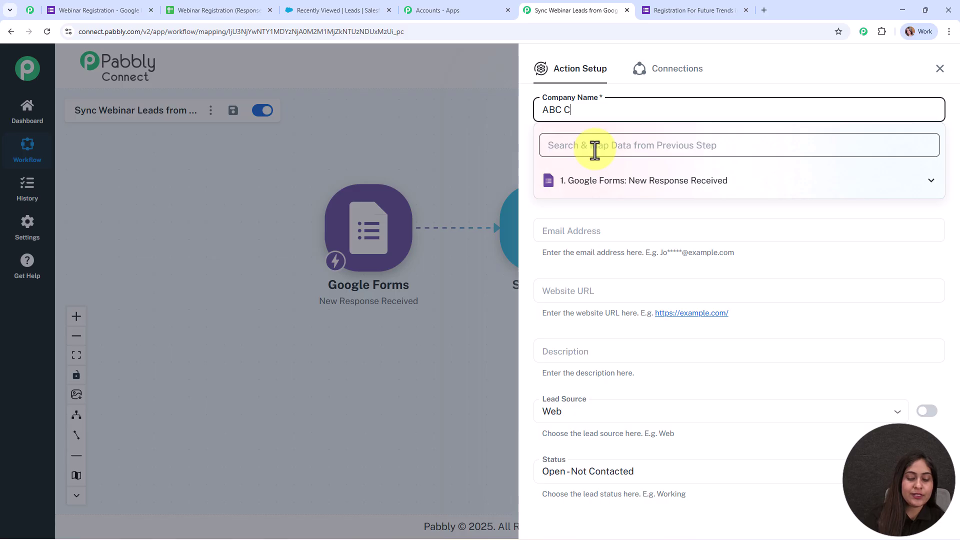
type("ompany")
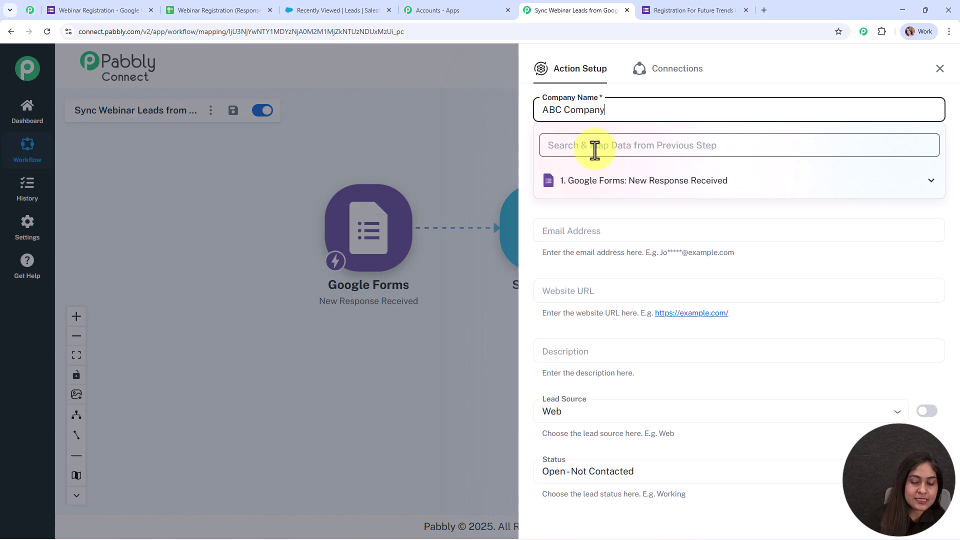
left_click(468, 139)
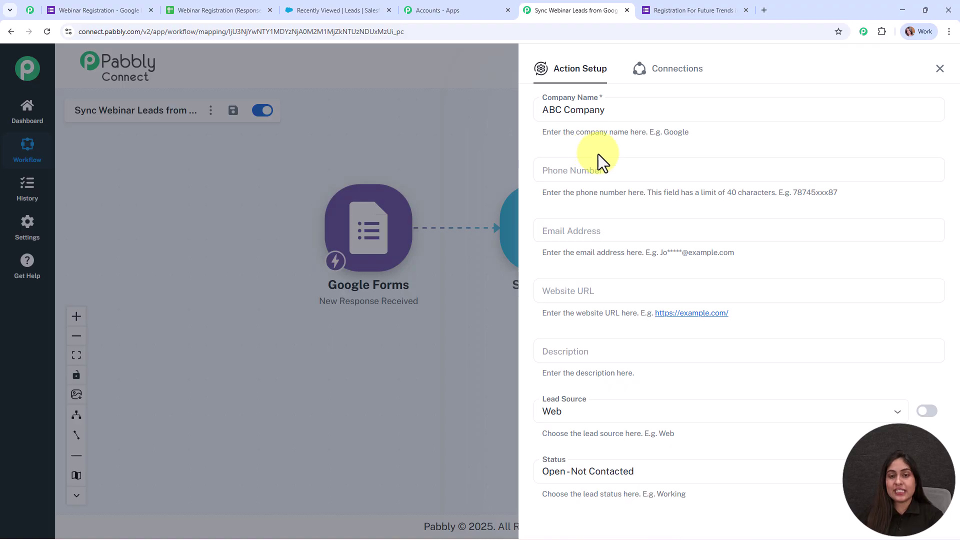
scroll(685, 156, "down", 1)
Step: Map the form's Mobile Number to Phone Number and Email to Email Address
left_click(593, 121)
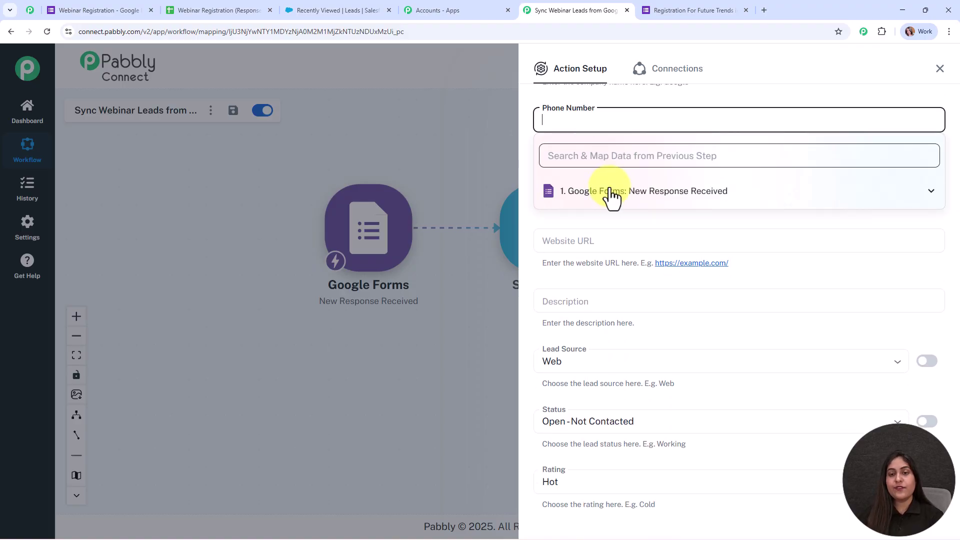
left_click(612, 191)
scroll(649, 280, "down", 2)
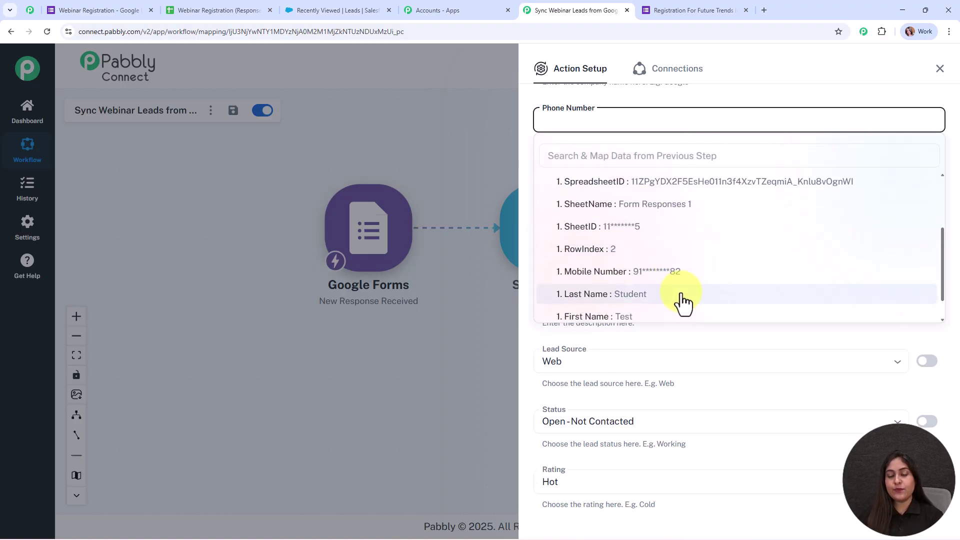
left_click(682, 274)
scroll(686, 169, "down", 2)
scroll(598, 170, "up", 3)
left_click(600, 226)
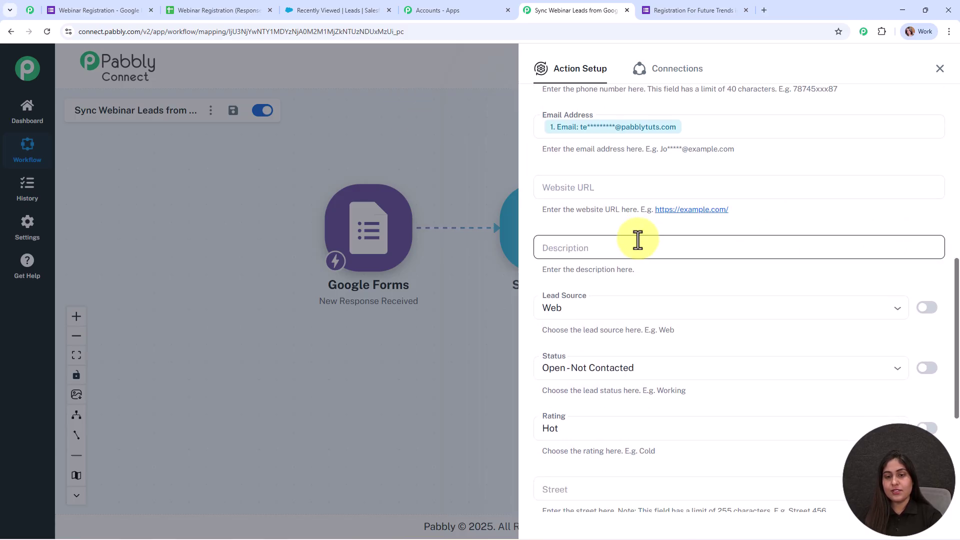
scroll(638, 240, "down", 3)
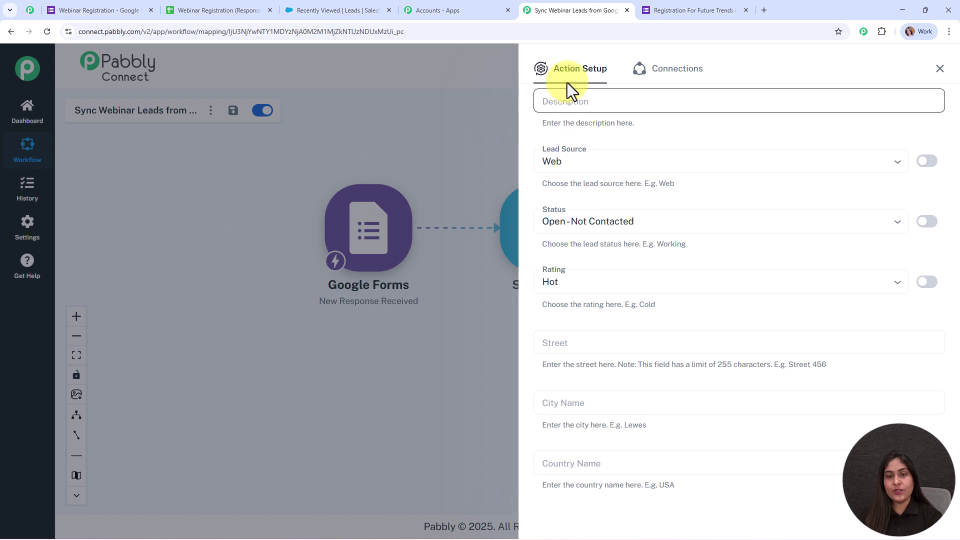
scroll(595, 128, "up", 1)
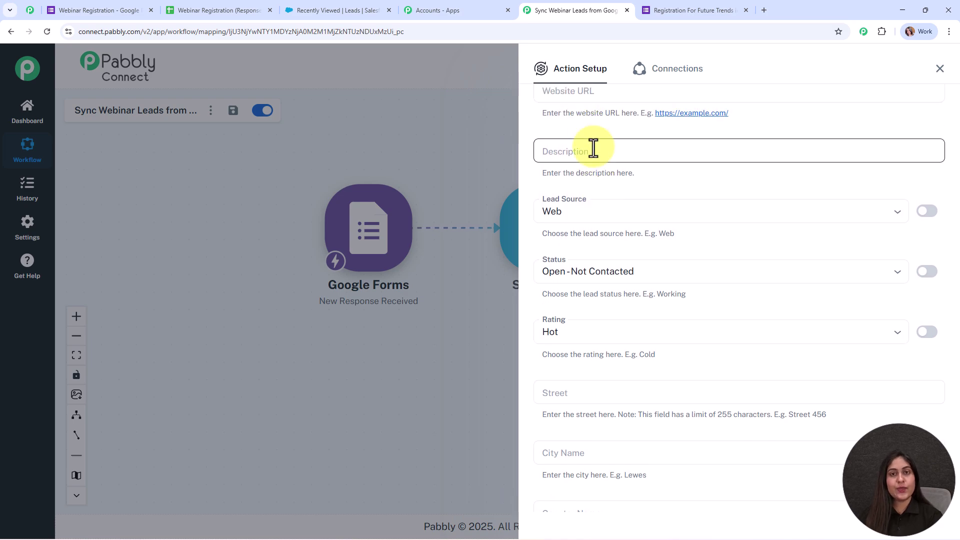
scroll(715, 150, "down", 1)
Step: Keep Lead Source Web, Status 'Open - Not Contacted' and Rating Hot
left_click(652, 164)
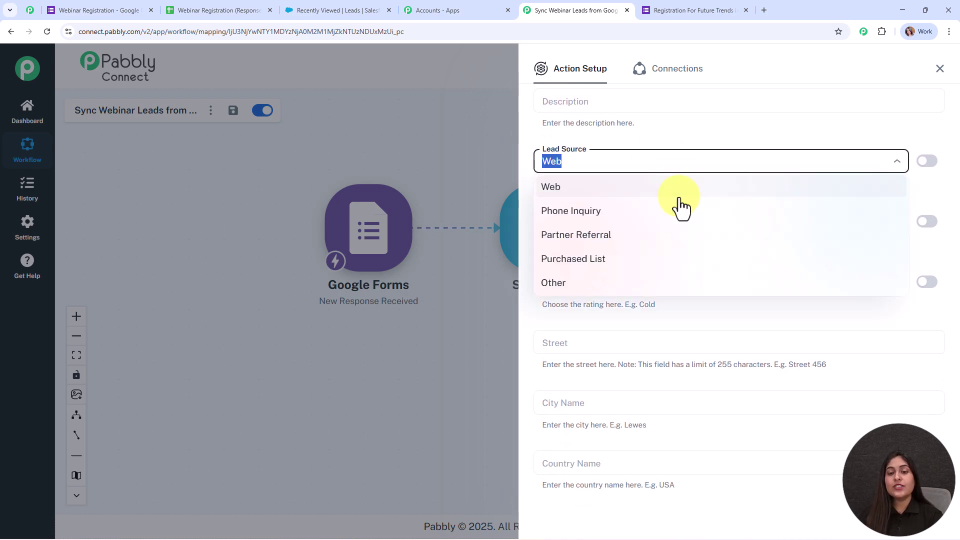
left_click(638, 189)
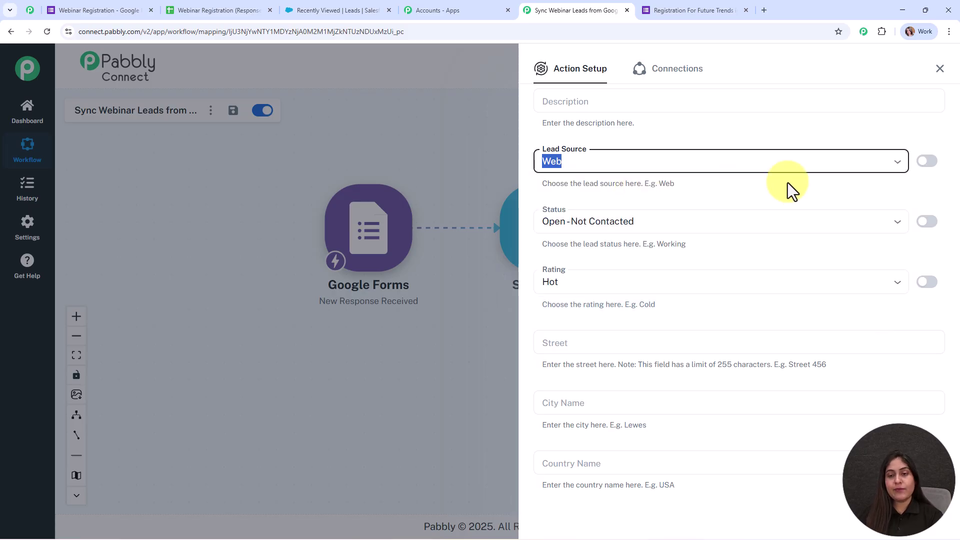
scroll(750, 165, "down", 2)
left_click(722, 127)
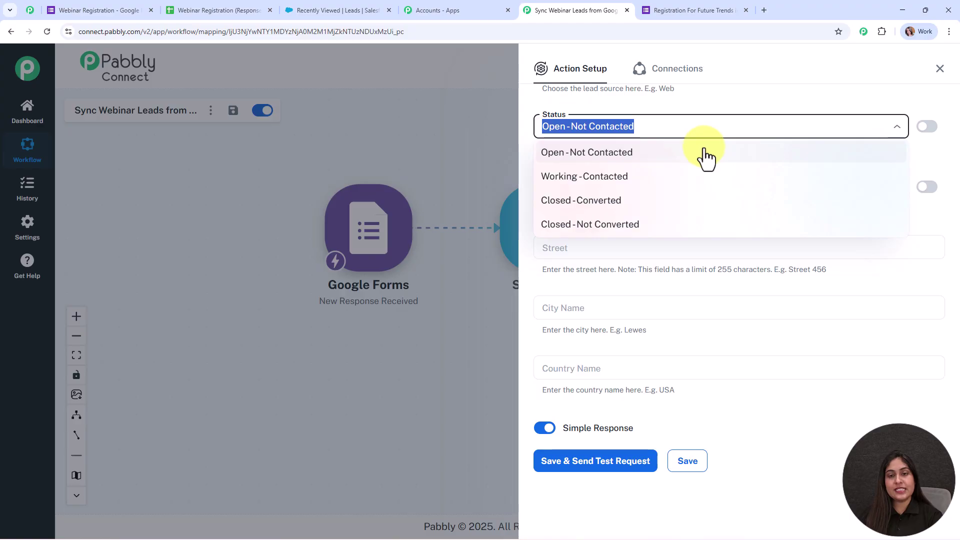
left_click(705, 150)
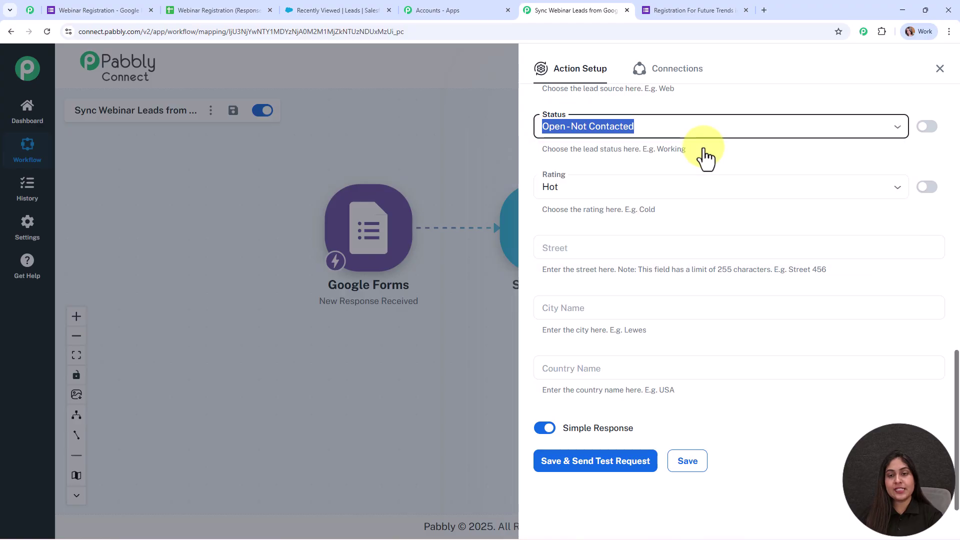
left_click(651, 180)
left_click(642, 224)
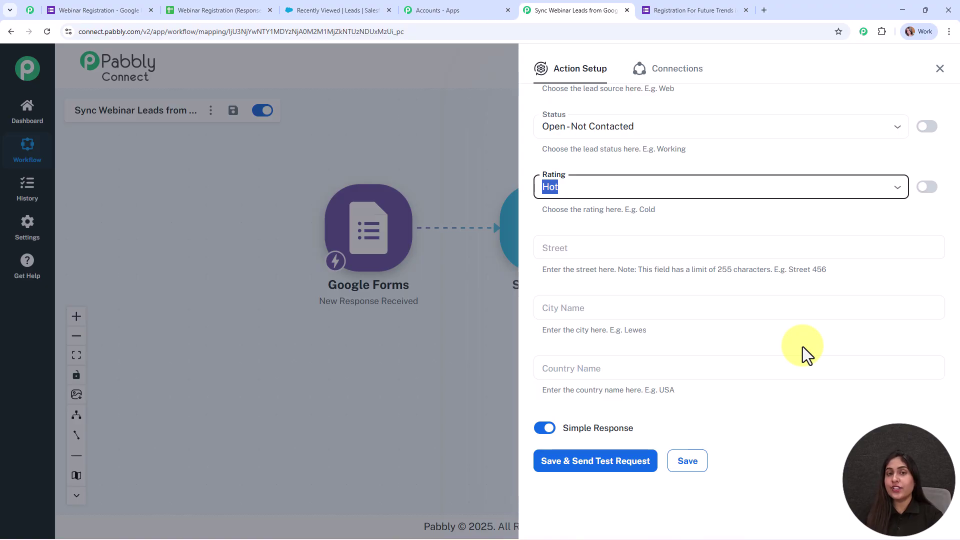
Step: Send a test Salesforce Create Lead request that returns success true, then tidy the two-step canvas
left_click(583, 461)
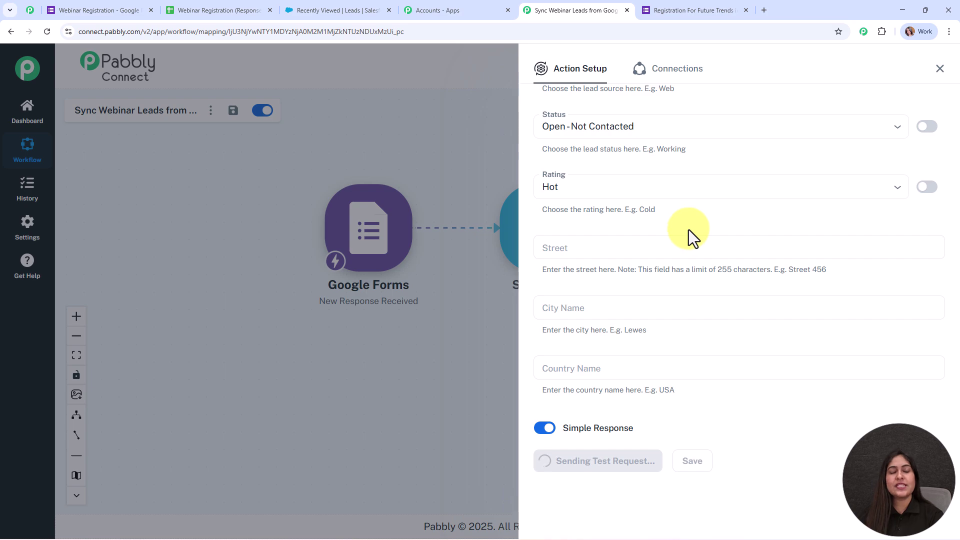
scroll(857, 288, "down", 4)
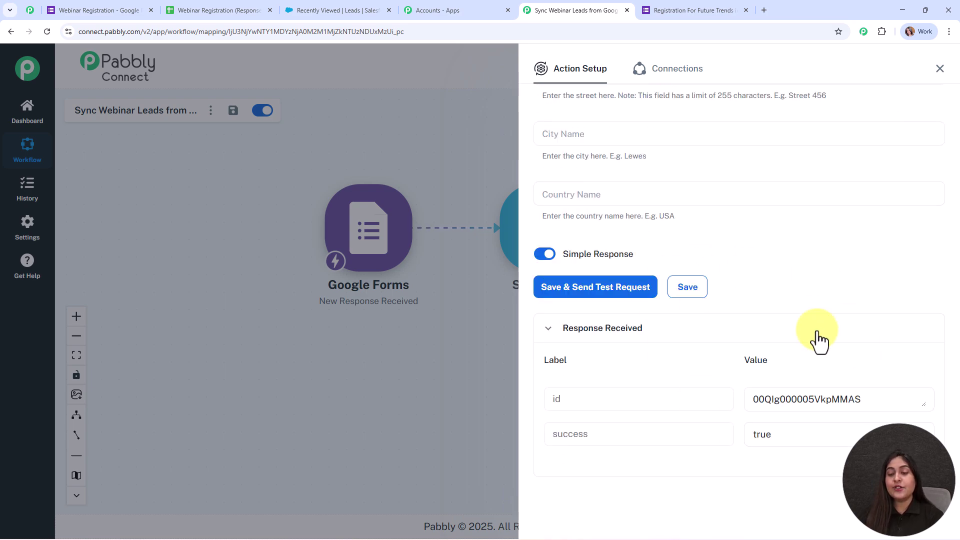
left_click(940, 69)
left_click_drag(565, 220, 674, 314)
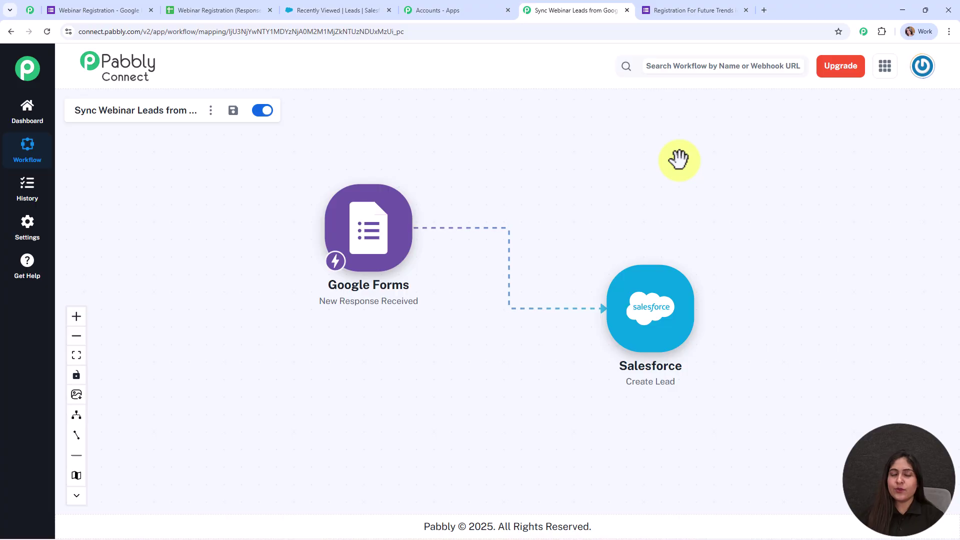
Step: Refresh the Salesforce leads list to confirm the ABC Company test lead on top, 34 items total
left_click(373, 10)
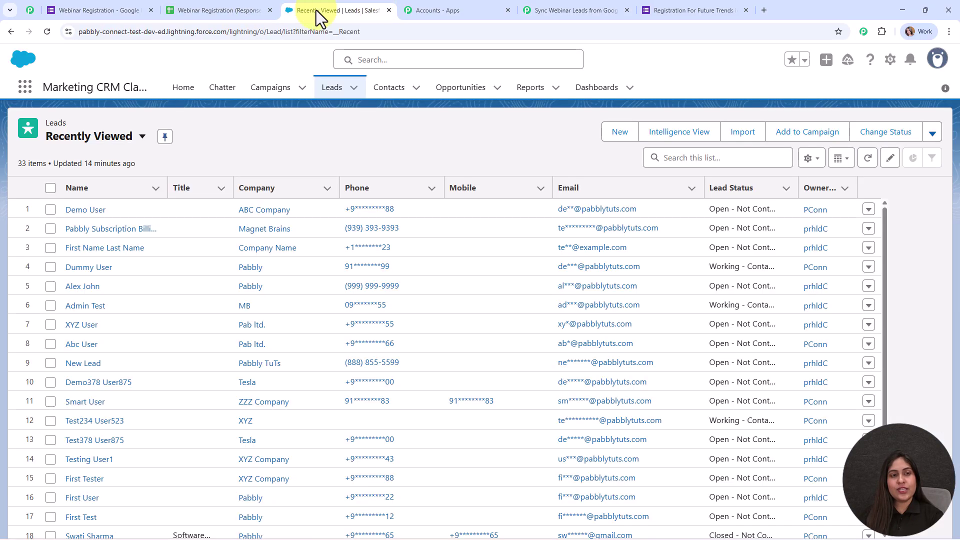
left_click(49, 35)
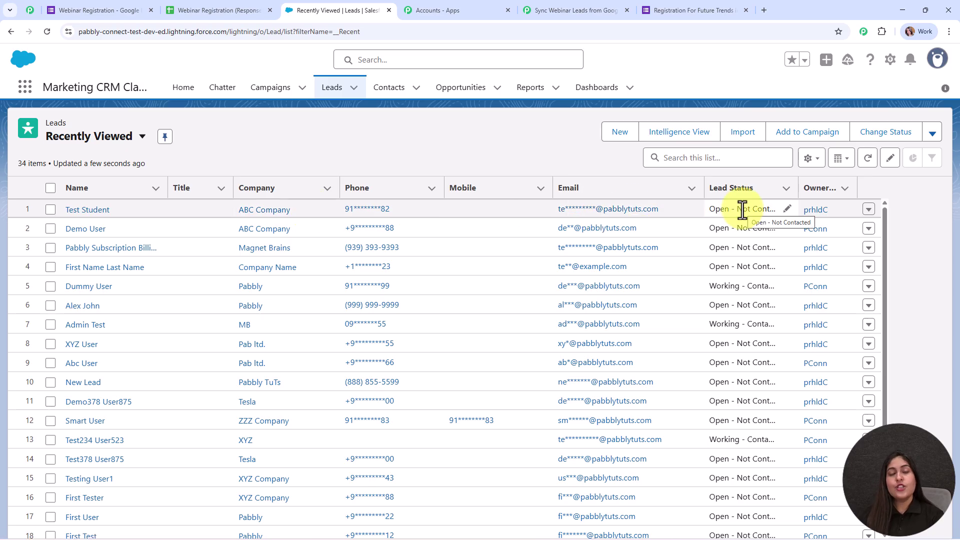
left_click(575, 10)
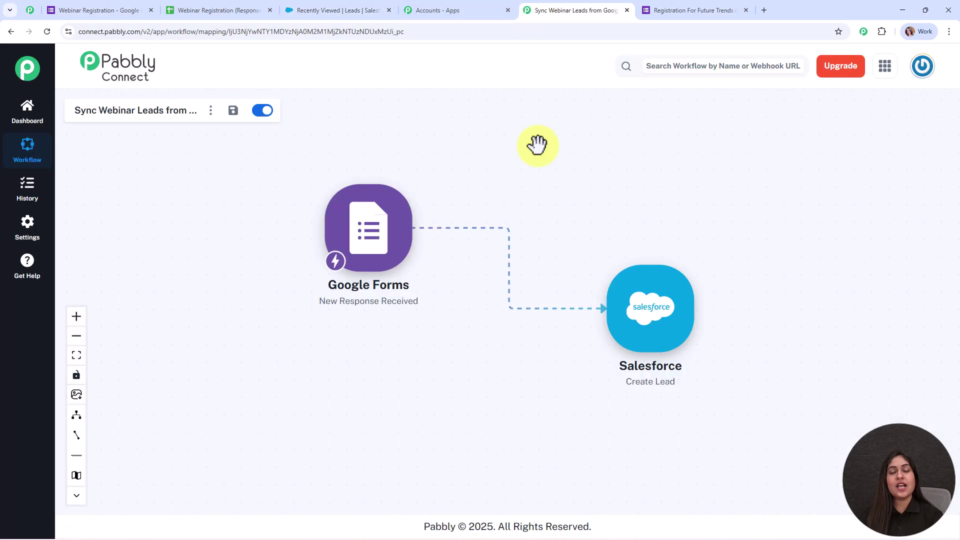